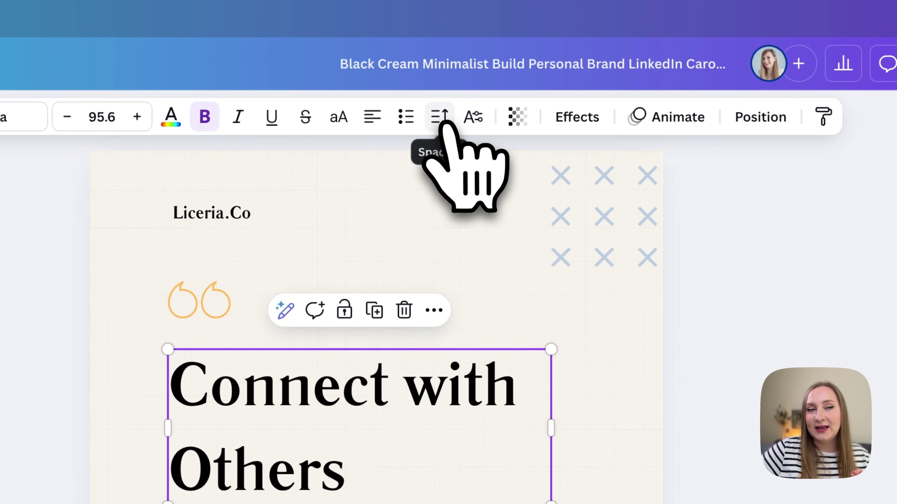
{"action": "left_click", "coordinate": [439, 116]}
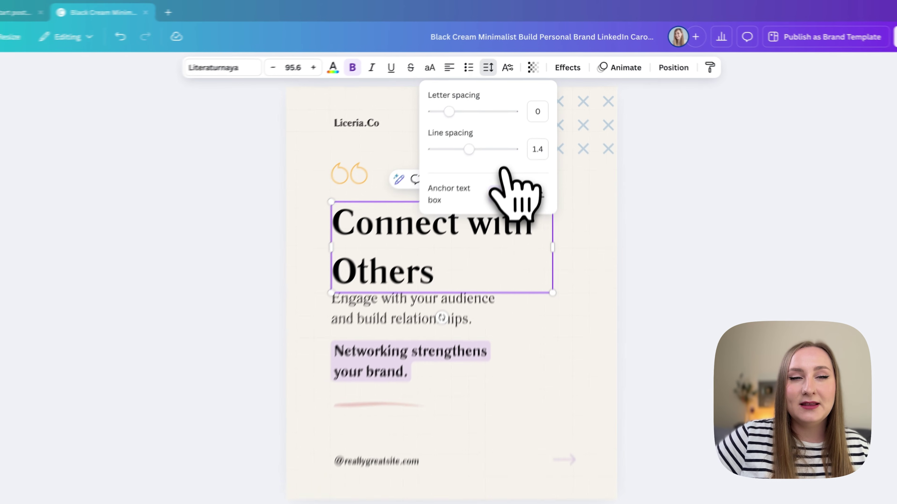
{"action": "left_click", "coordinate": [581, 271]}
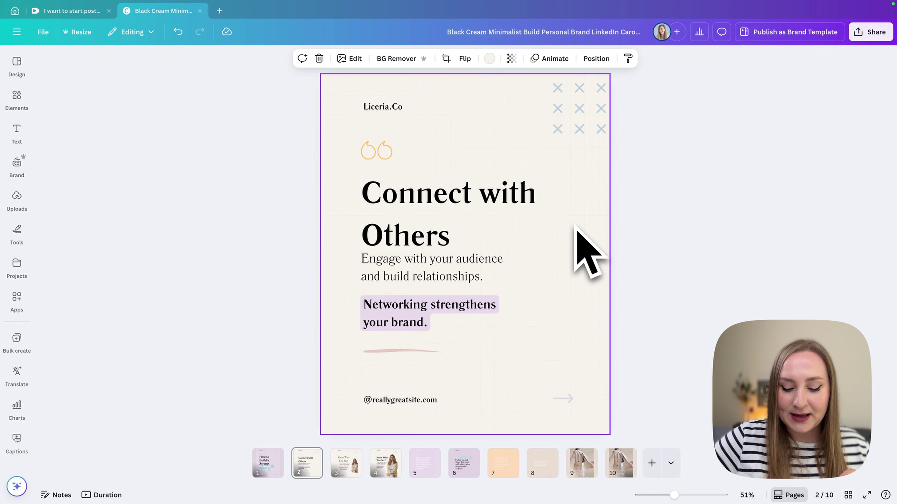
{"action": "key", "text": "t"}
{"action": "left_click_drag", "start_coordinate": [470, 260], "coordinate": [487, 175]}
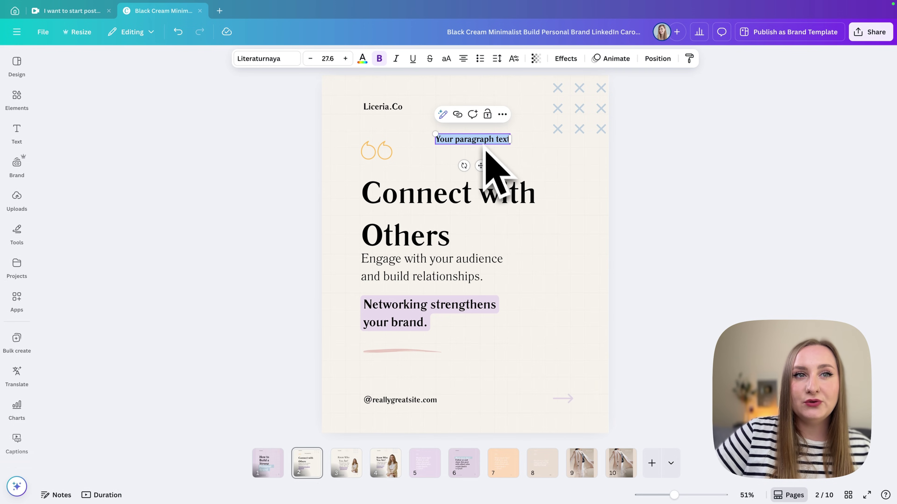
{"action": "left_click", "coordinate": [498, 59]}
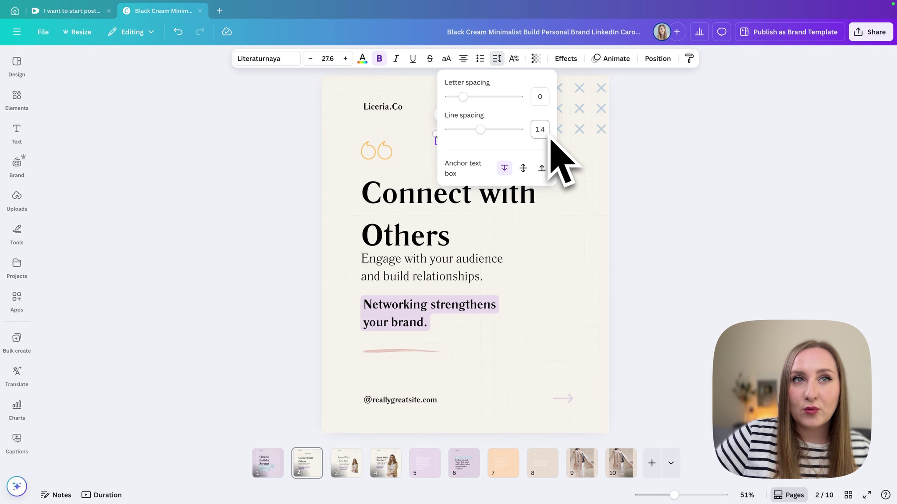
{"action": "left_click", "coordinate": [499, 59]}
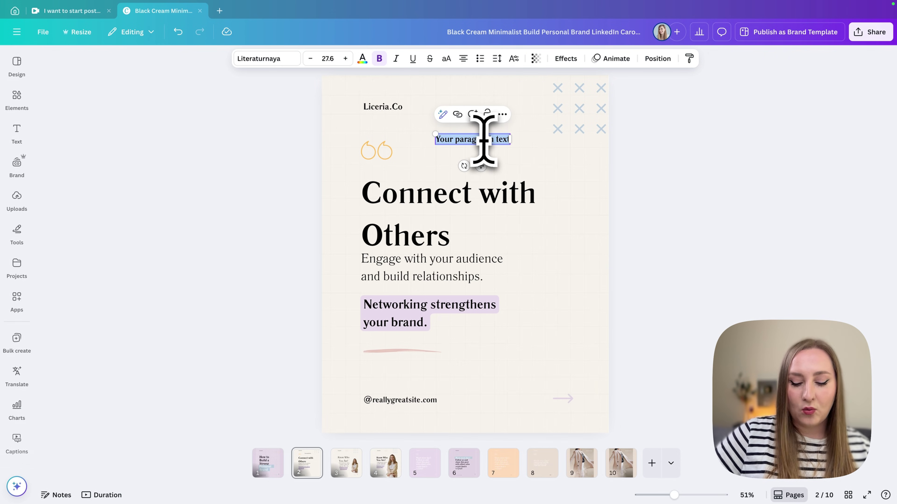
{"action": "left_click", "coordinate": [455, 140]}
{"action": "key", "text": "Return"}
{"action": "left_click", "coordinate": [484, 150]}
{"action": "key", "text": "Return"}
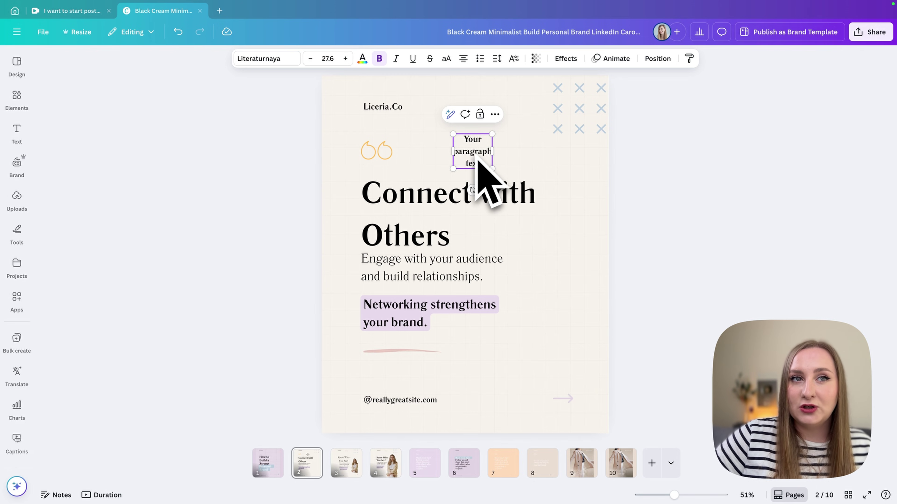
{"action": "left_click_drag", "start_coordinate": [492, 170], "coordinate": [545, 237]}
{"action": "left_click", "coordinate": [567, 200]}
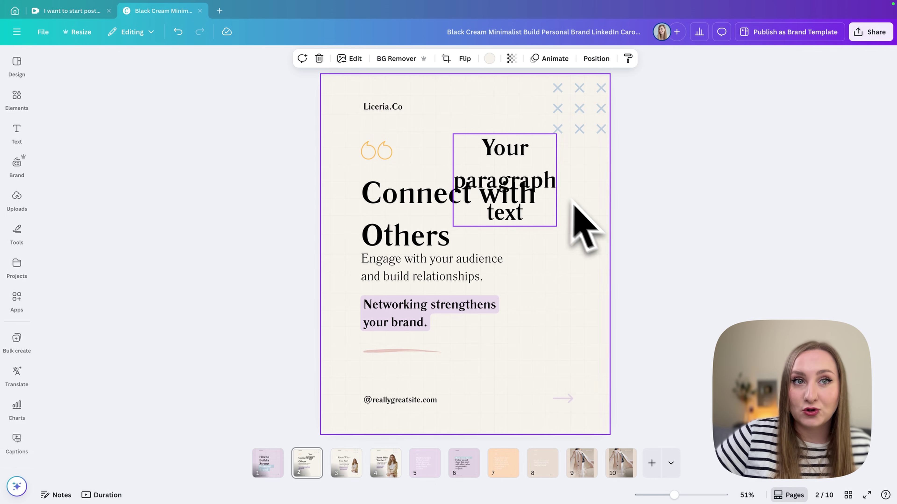
{"action": "left_click_drag", "start_coordinate": [543, 176], "coordinate": [524, 124]}
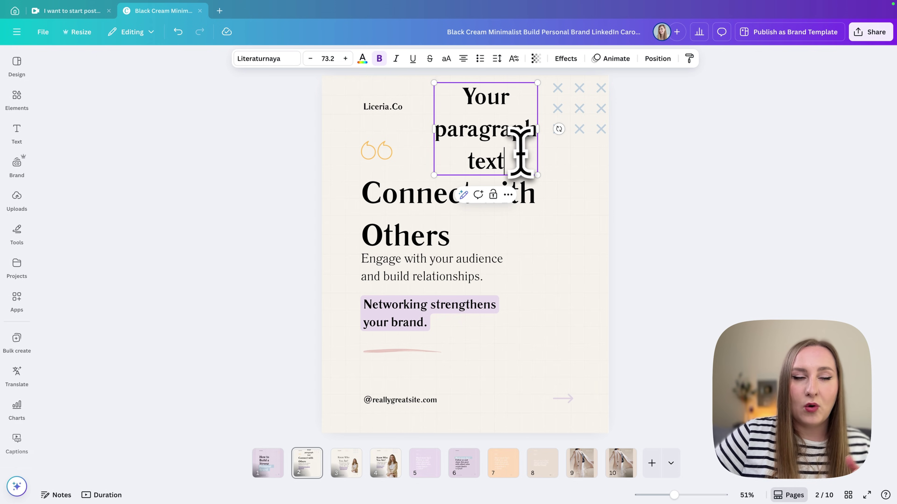
{"action": "key", "text": "Delete"}
Step: Drag the 'Connect with Others' heading's line spacing slider down to 1.05, passing through 1.14
{"action": "left_click", "coordinate": [459, 209]}
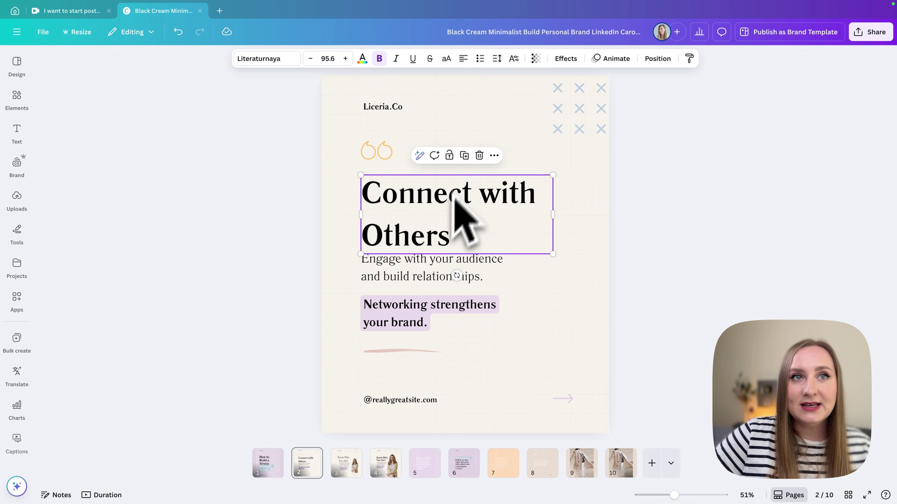
{"action": "left_click", "coordinate": [498, 64]}
{"action": "left_click_drag", "start_coordinate": [486, 134], "coordinate": [466, 140]}
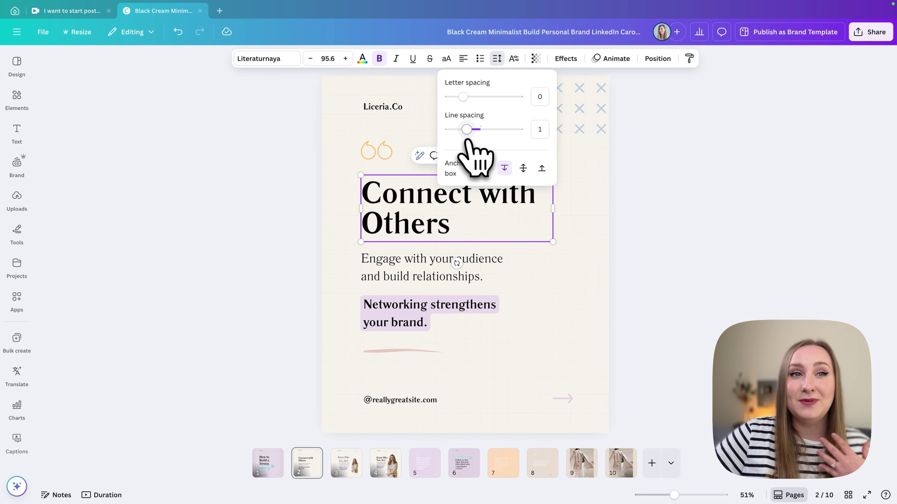
{"action": "left_click_drag", "start_coordinate": [468, 140], "coordinate": [473, 142]}
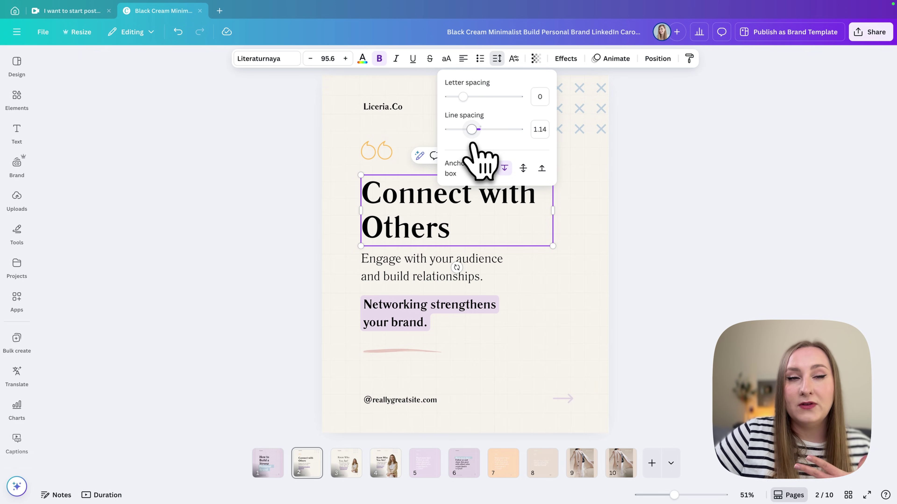
{"action": "left_click_drag", "start_coordinate": [472, 143], "coordinate": [470, 144]}
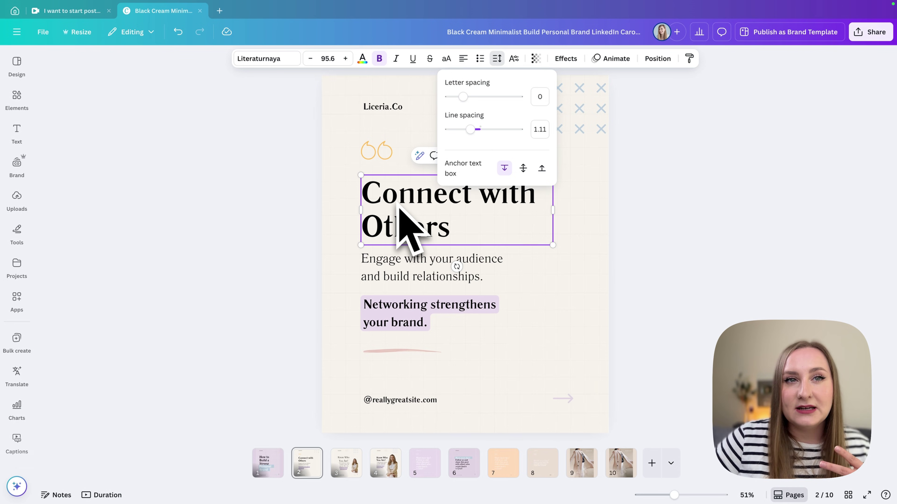
{"action": "left_click_drag", "start_coordinate": [470, 129], "coordinate": [468, 130]}
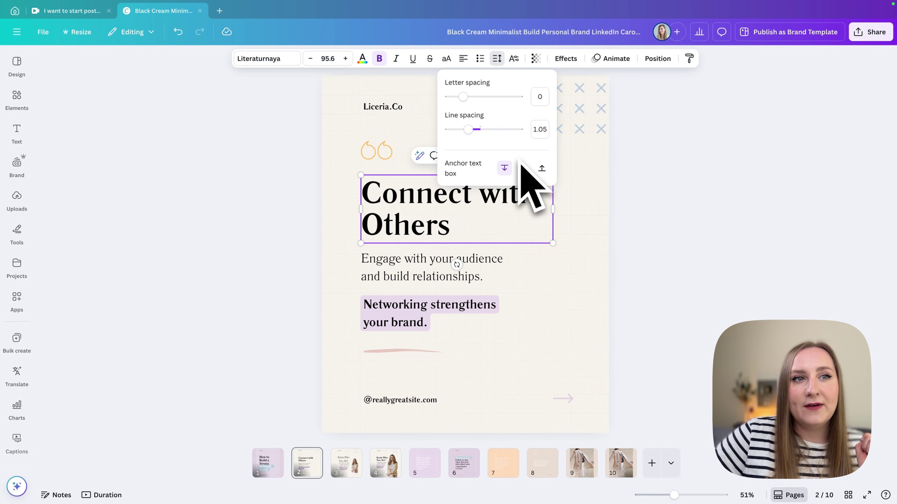
{"action": "left_click", "coordinate": [530, 249]}
Step: Set the 'Engage with your audience' text block's line spacing to about 1.2
{"action": "left_click", "coordinate": [396, 254]}
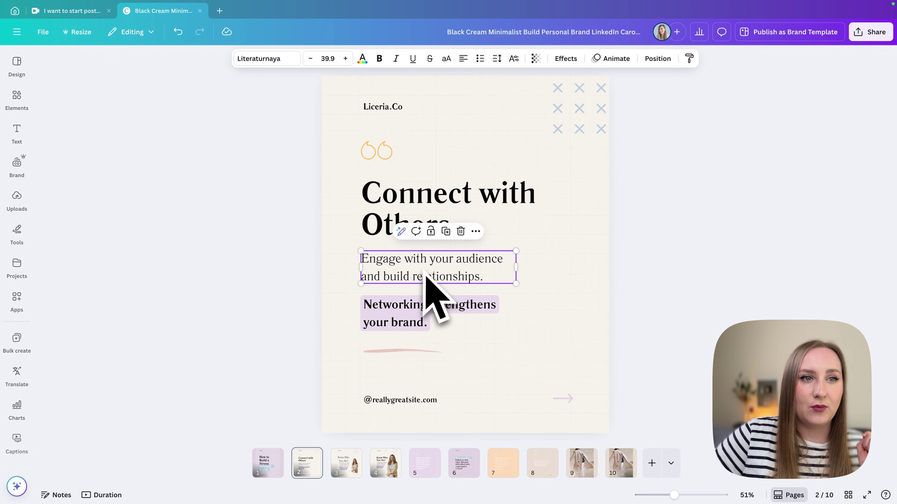
{"action": "left_click", "coordinate": [522, 285]}
{"action": "left_click", "coordinate": [468, 274]}
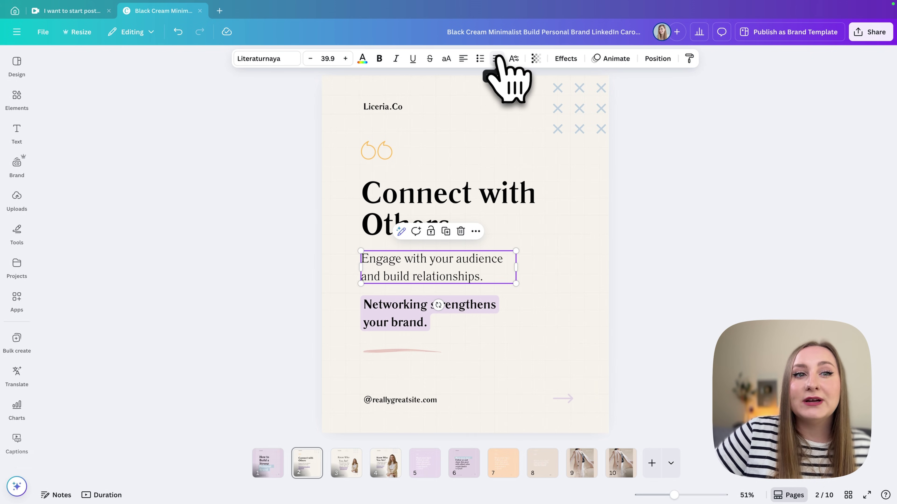
{"action": "left_click", "coordinate": [497, 58]}
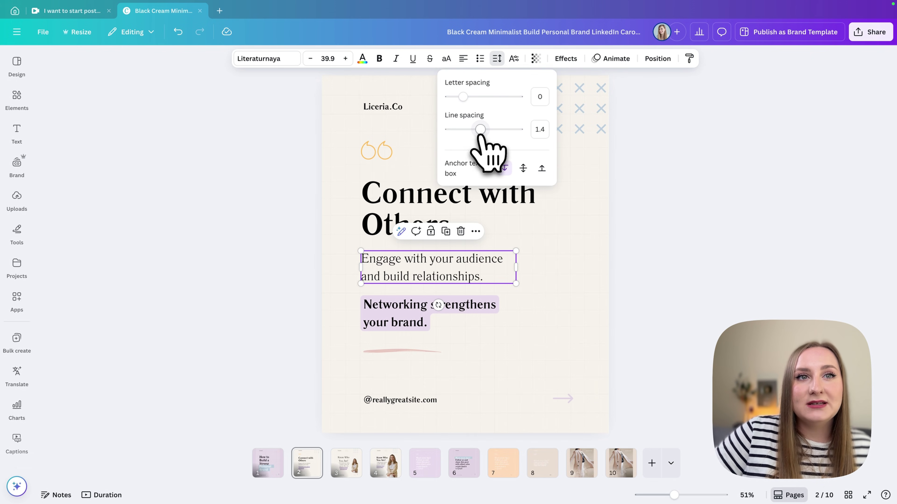
{"action": "left_click_drag", "start_coordinate": [480, 138], "coordinate": [474, 138]}
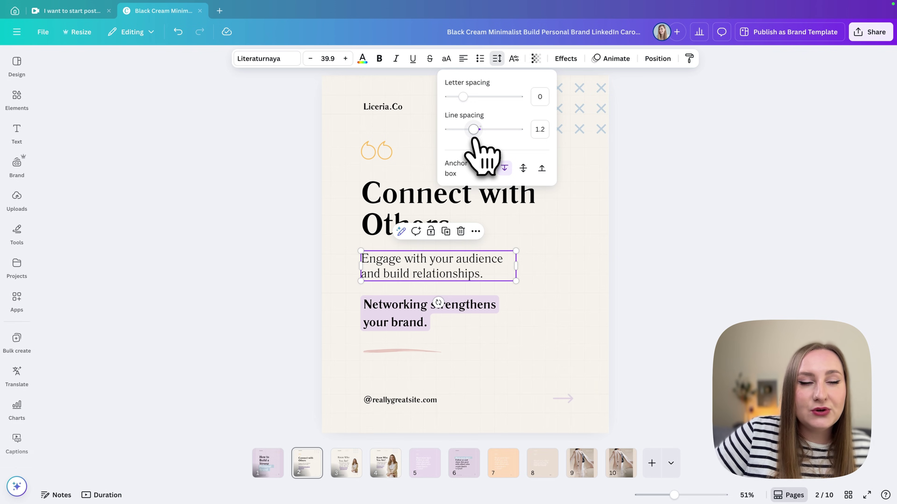
Step: Tighten the Networking text's line spacing to about 1.2 and move it up beneath the Engage text
{"action": "left_click", "coordinate": [436, 304]}
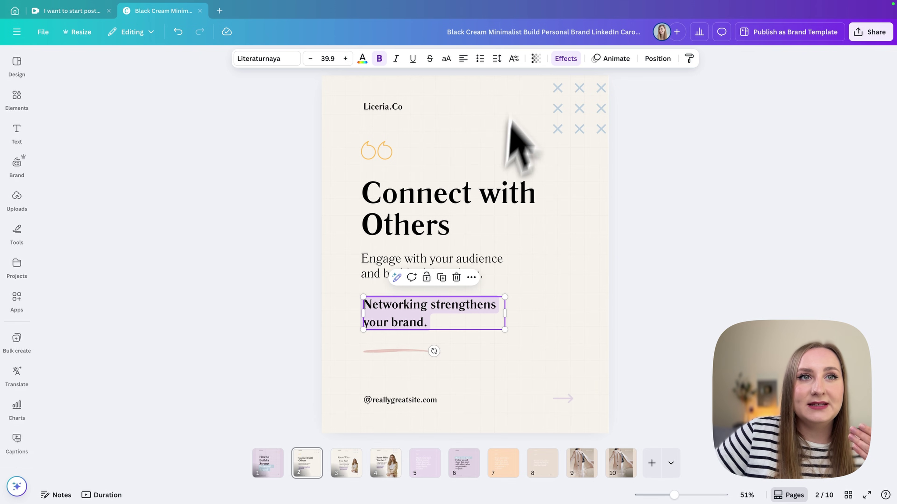
{"action": "left_click", "coordinate": [497, 58]}
{"action": "left_click_drag", "start_coordinate": [481, 130], "coordinate": [472, 129]}
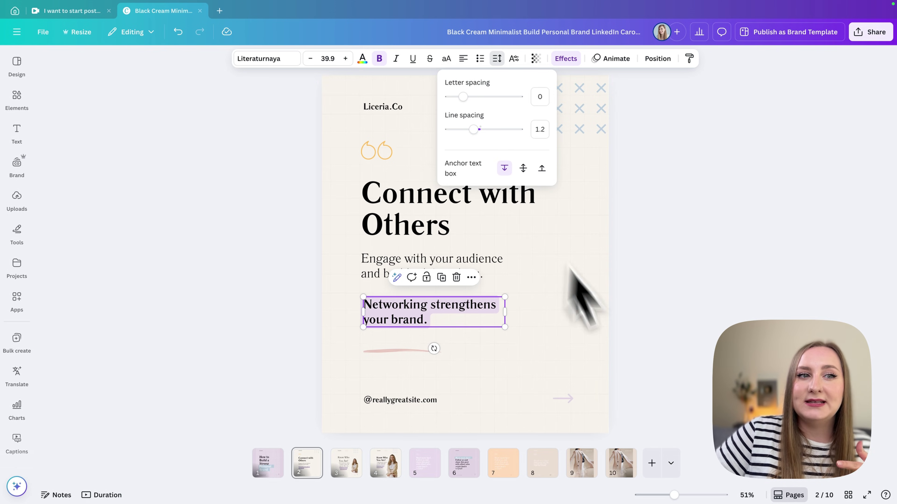
{"action": "left_click", "coordinate": [605, 279]}
{"action": "left_click_drag", "start_coordinate": [446, 324], "coordinate": [446, 315]}
{"action": "mouse_move", "coordinate": [613, 315]}
{"action": "left_mouse_down"}
{"action": "mouse_move", "coordinate": [440, 236]}
{"action": "mouse_move", "coordinate": [611, 320]}
{"action": "left_mouse_up"}
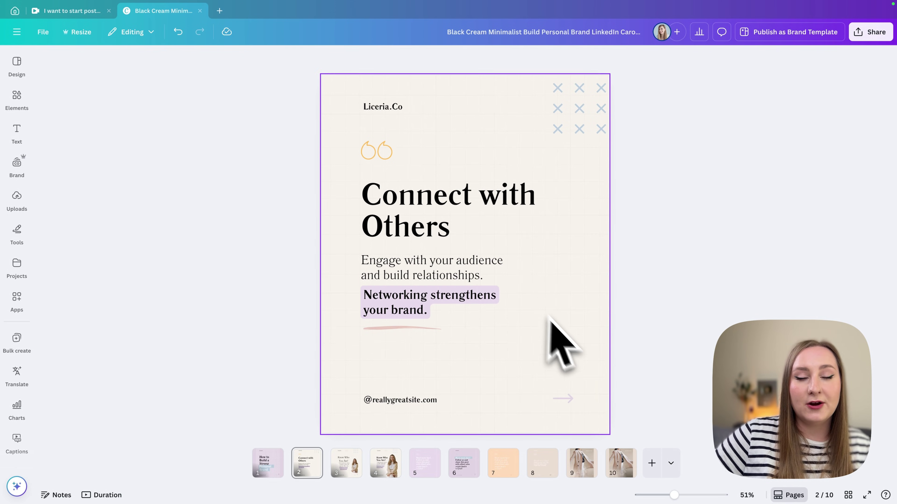
Step: Select all three text blocks and enable kerning in Typography, applied with Change all
{"action": "left_click_drag", "start_coordinate": [587, 349], "coordinate": [452, 224]}
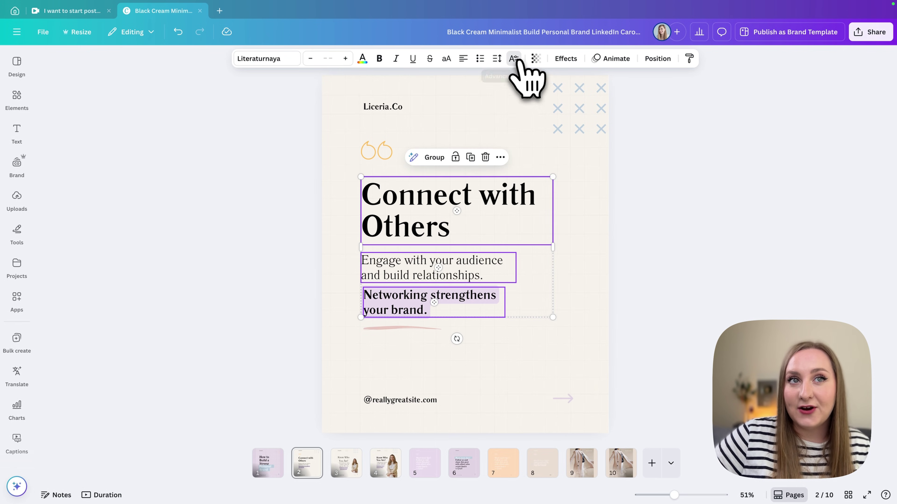
{"action": "left_click", "coordinate": [514, 58]}
{"action": "left_click", "coordinate": [553, 89]}
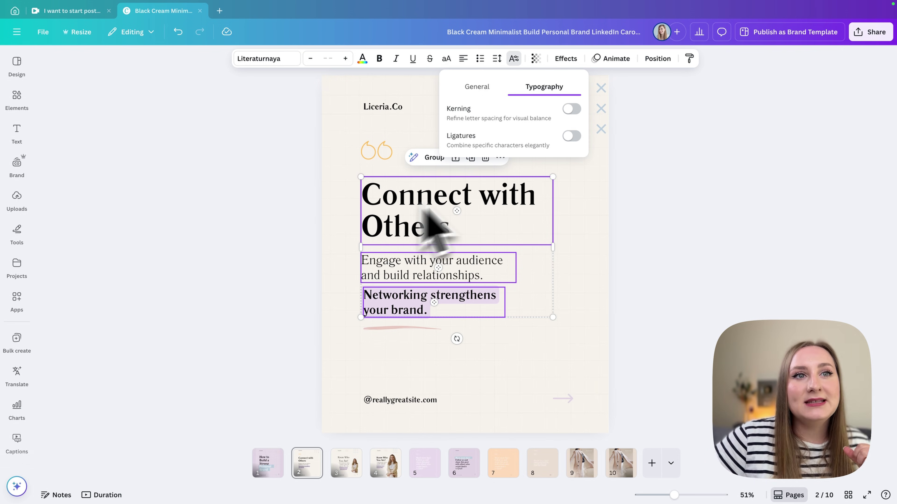
{"action": "left_click", "coordinate": [572, 109]}
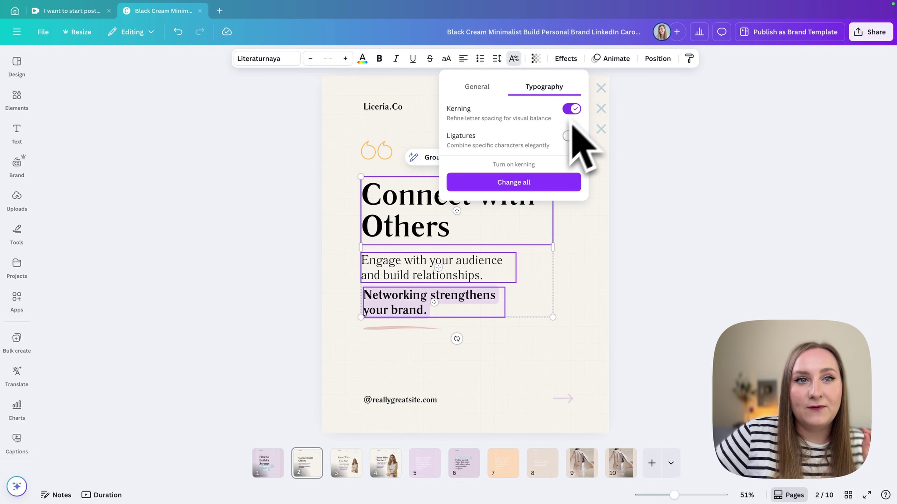
{"action": "left_click", "coordinate": [524, 185]}
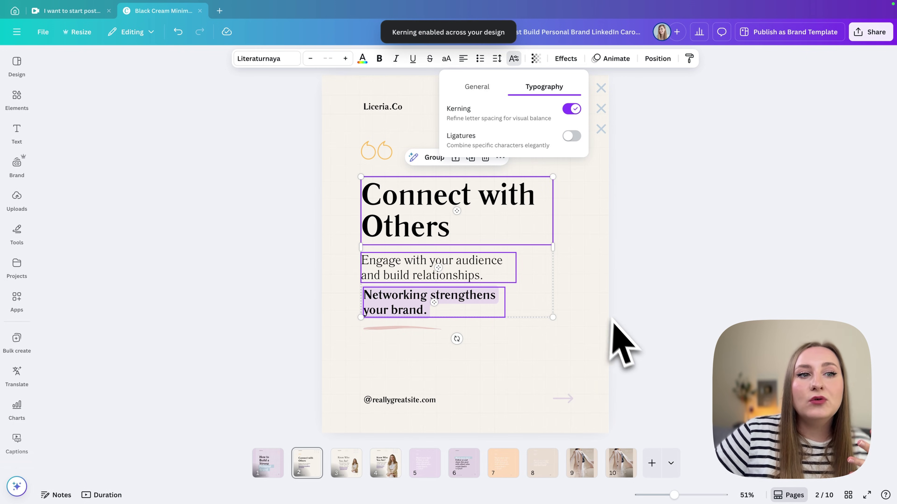
{"action": "left_click", "coordinate": [617, 343]}
{"action": "left_click", "coordinate": [616, 329]}
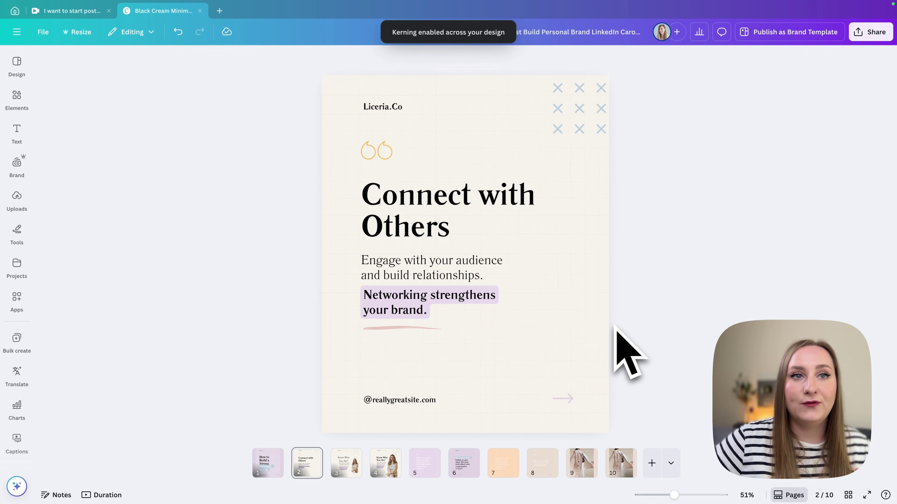
Step: Check the 'Connect with Others' heading's kerning and ligature settings in Typography
{"action": "left_click", "coordinate": [595, 307]}
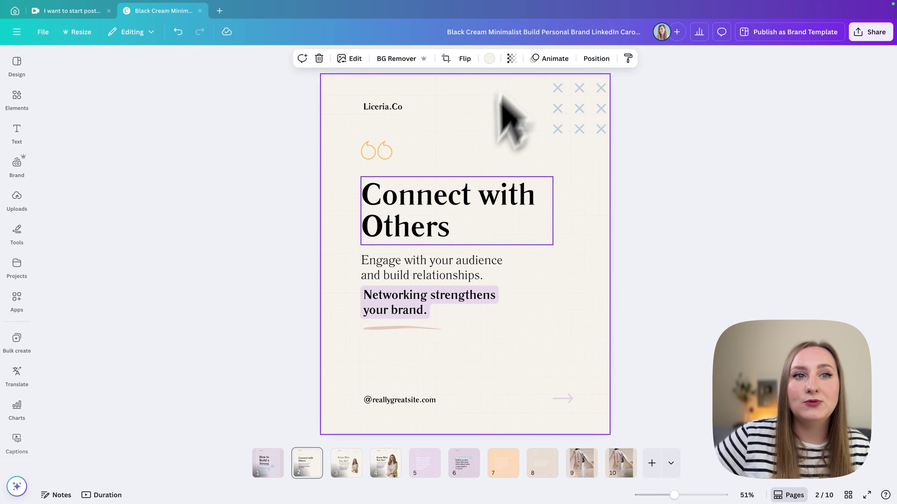
{"action": "left_click", "coordinate": [489, 187]}
{"action": "left_click", "coordinate": [513, 59]}
{"action": "left_click", "coordinate": [544, 86]}
{"action": "left_click", "coordinate": [600, 256]}
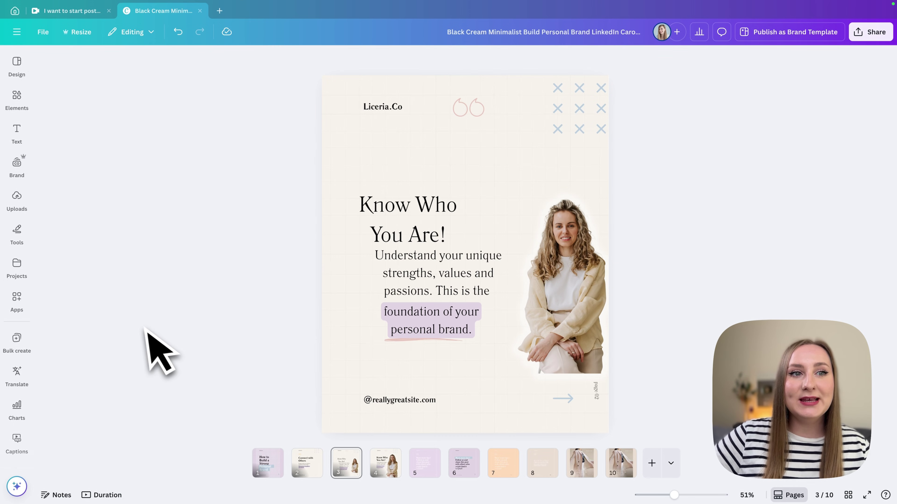
Step: Drag the 'Know Who You Are!' title rightward until it snaps centred above the body text
{"action": "left_click_drag", "start_coordinate": [186, 164], "coordinate": [468, 311]}
{"action": "left_click", "coordinate": [170, 315]}
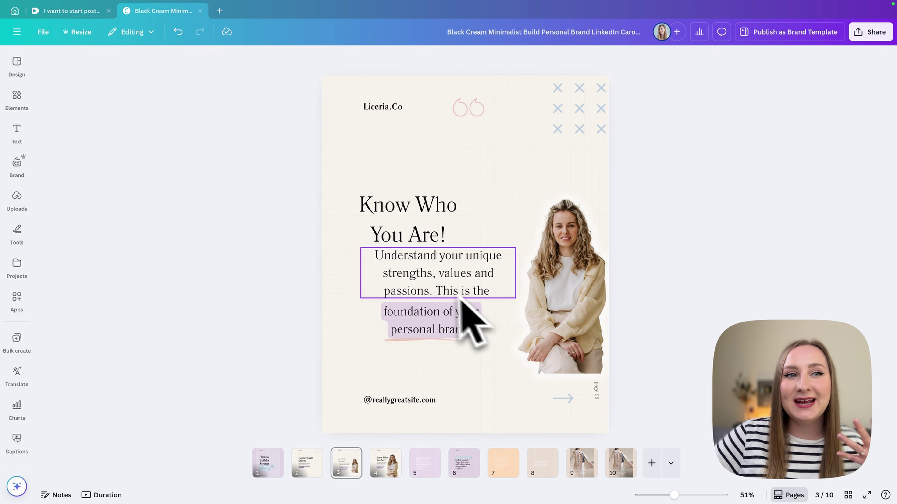
{"action": "left_click", "coordinate": [422, 234]}
{"action": "left_click_drag", "start_coordinate": [422, 234], "coordinate": [433, 228]}
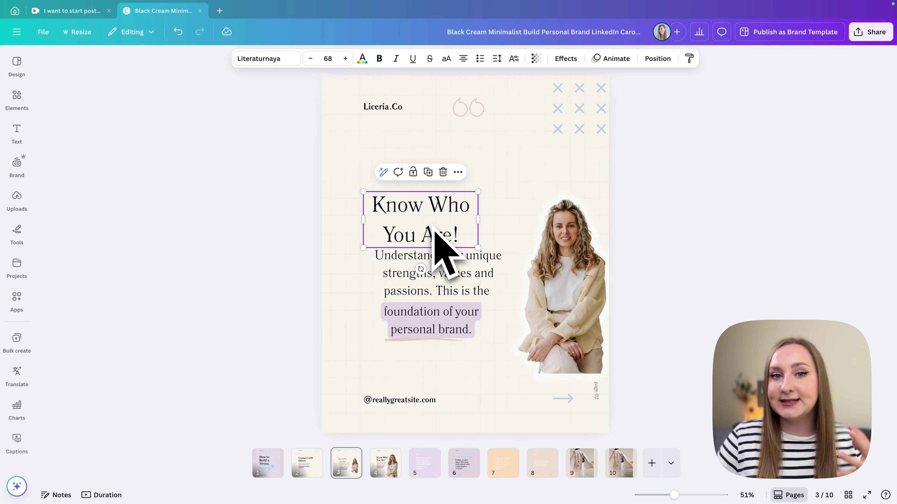
{"action": "left_click", "coordinate": [313, 261]}
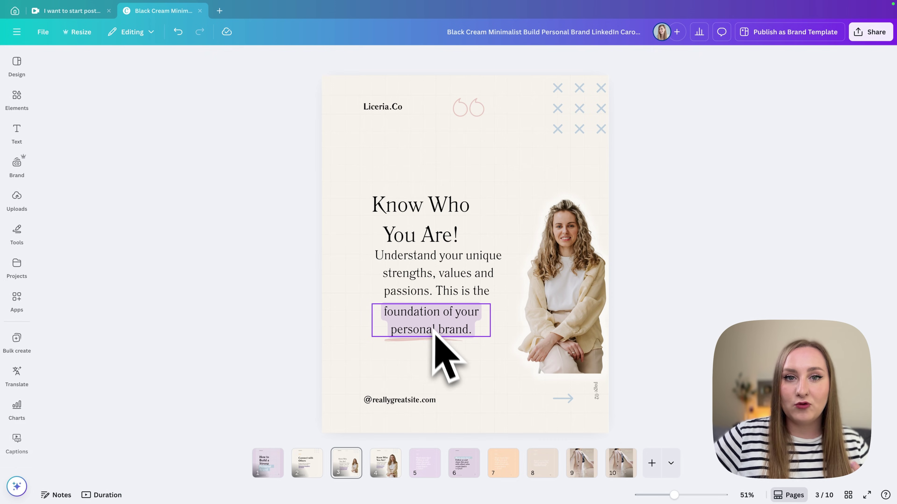
Step: Bold the 'Know Who You Are!' heading and tighten its line spacing from 1.4 to 1.05
{"action": "left_click", "coordinate": [431, 221]}
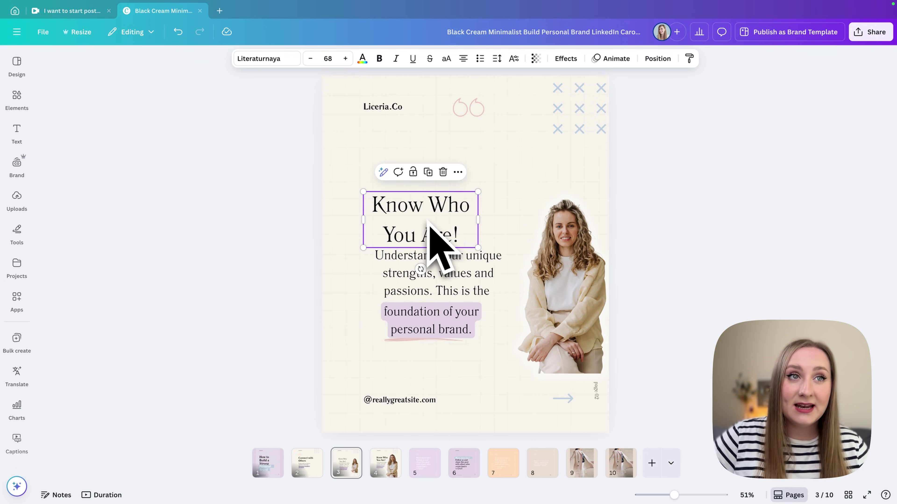
{"action": "left_click", "coordinate": [380, 59]}
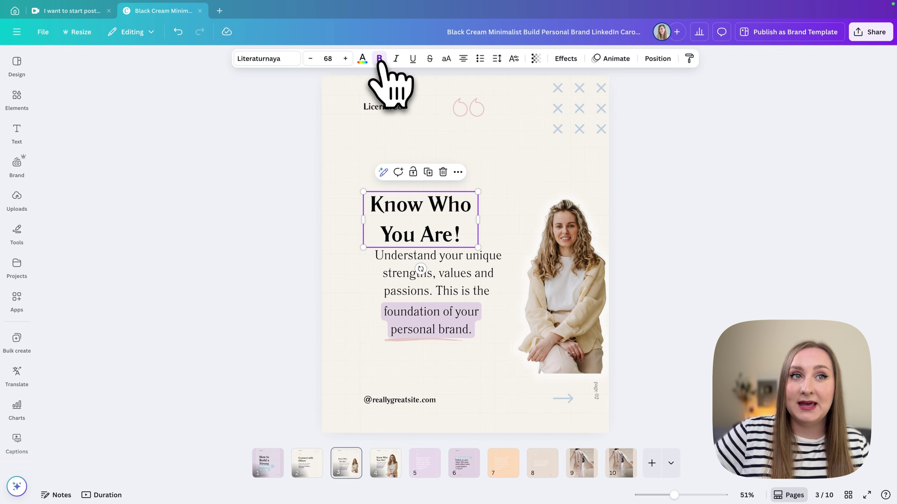
{"action": "left_click", "coordinate": [496, 59]}
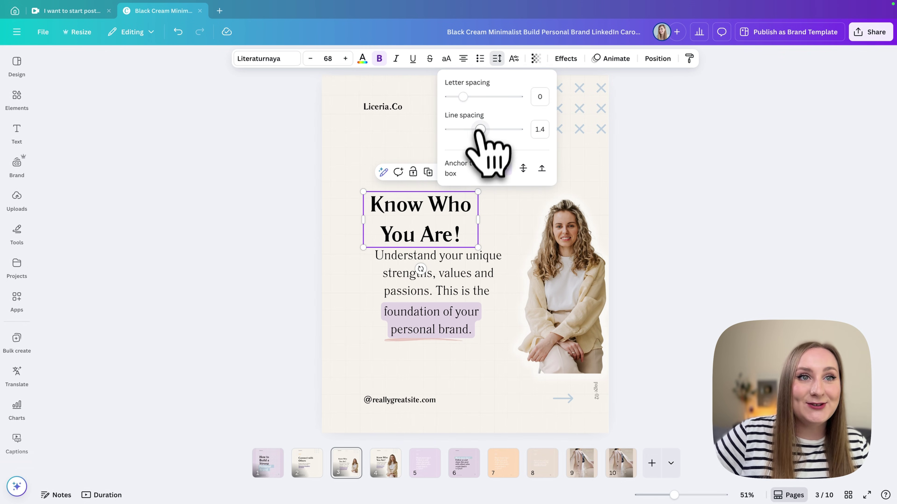
{"action": "left_click_drag", "start_coordinate": [479, 134], "coordinate": [471, 142]}
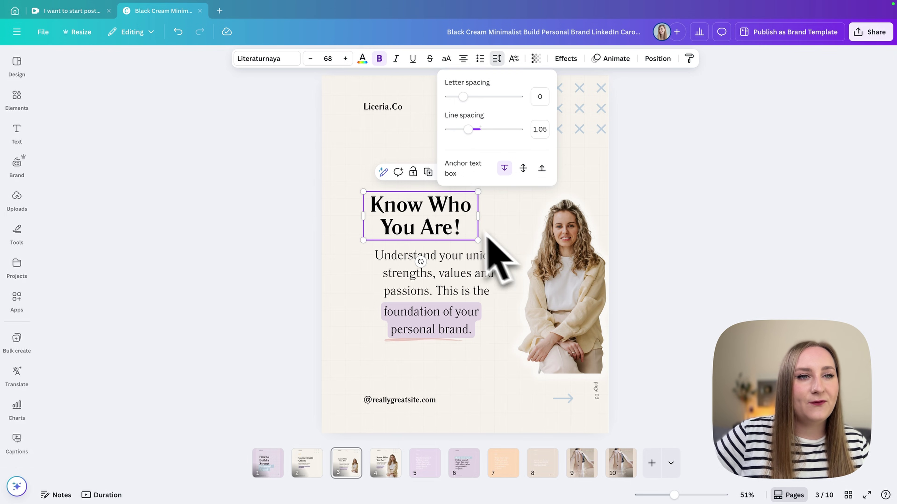
{"action": "left_click", "coordinate": [455, 256]}
{"action": "left_click", "coordinate": [464, 235]}
{"action": "left_click", "coordinate": [475, 272]}
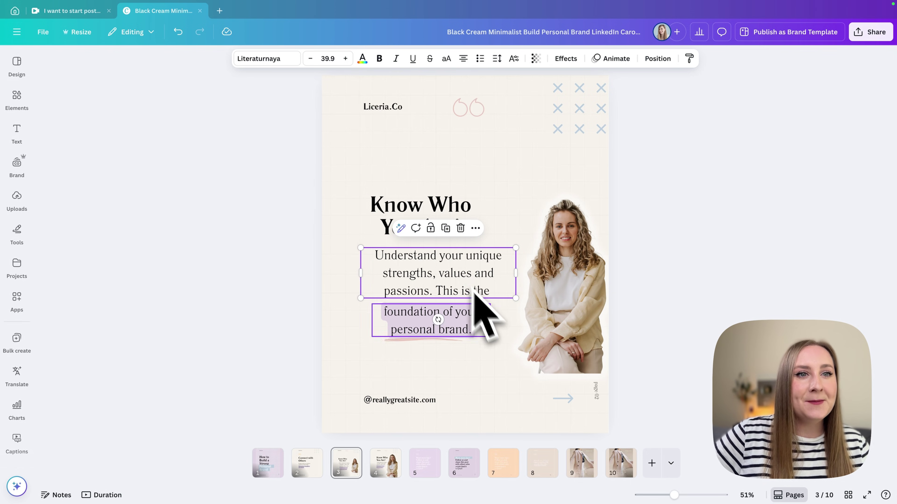
{"action": "left_click", "coordinate": [427, 216]}
{"action": "left_click", "coordinate": [440, 254]}
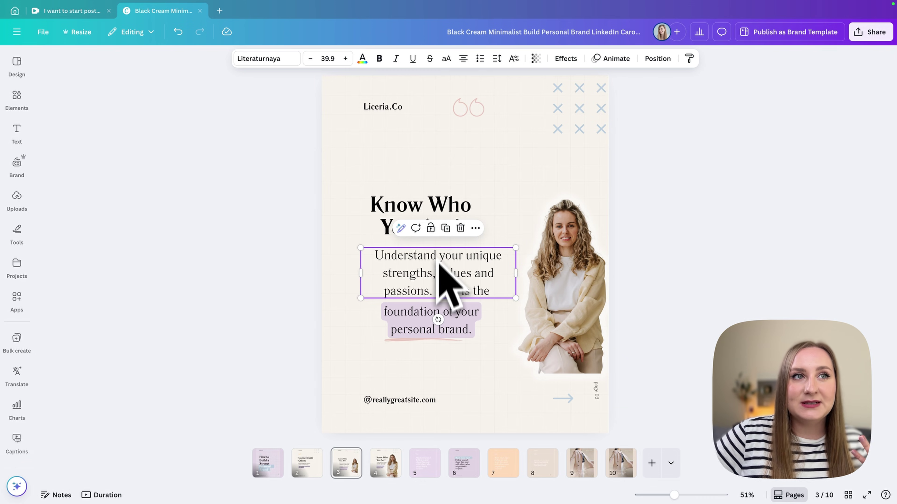
{"action": "left_click", "coordinate": [291, 236]}
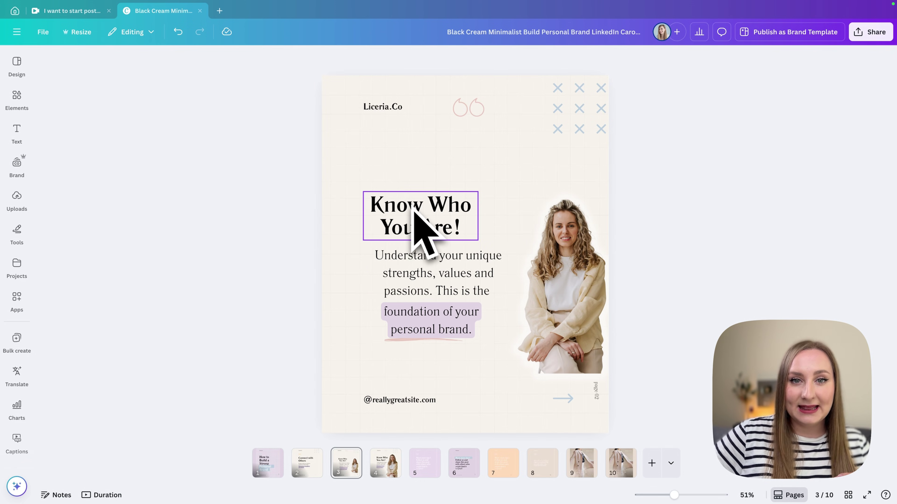
Step: Enlarge the 'Know Who You Are!' heading to size 88.2 with its corner handle
{"action": "left_click", "coordinate": [416, 212]}
{"action": "left_click_drag", "start_coordinate": [478, 191], "coordinate": [512, 178]}
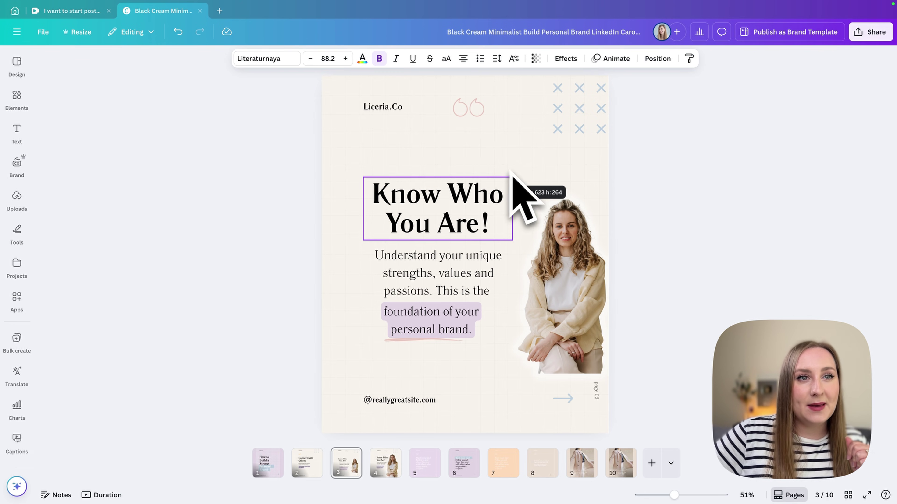
{"action": "left_click", "coordinate": [141, 363]}
{"action": "left_click", "coordinate": [411, 220]}
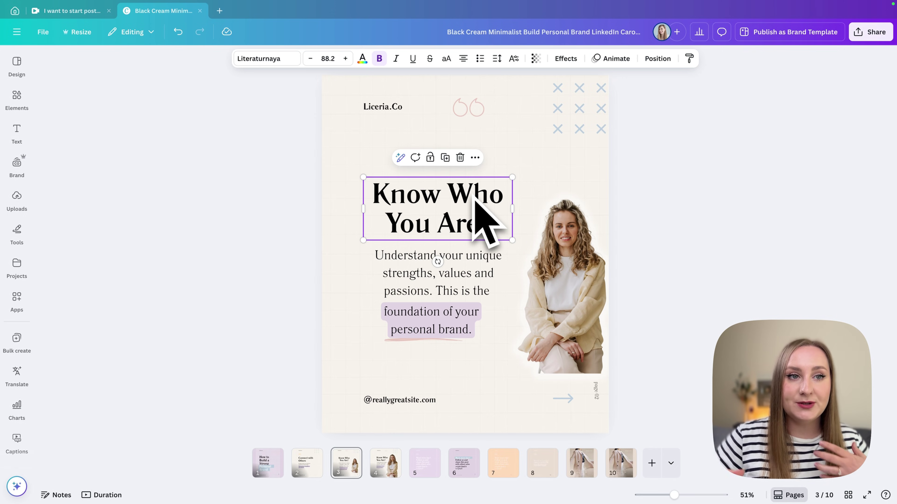
{"action": "key", "text": "Escape"}
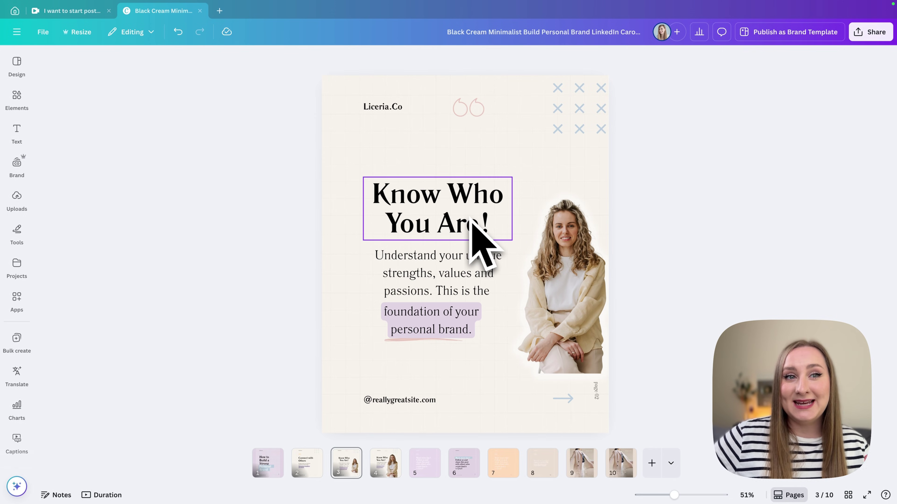
{"action": "left_click", "coordinate": [471, 221]}
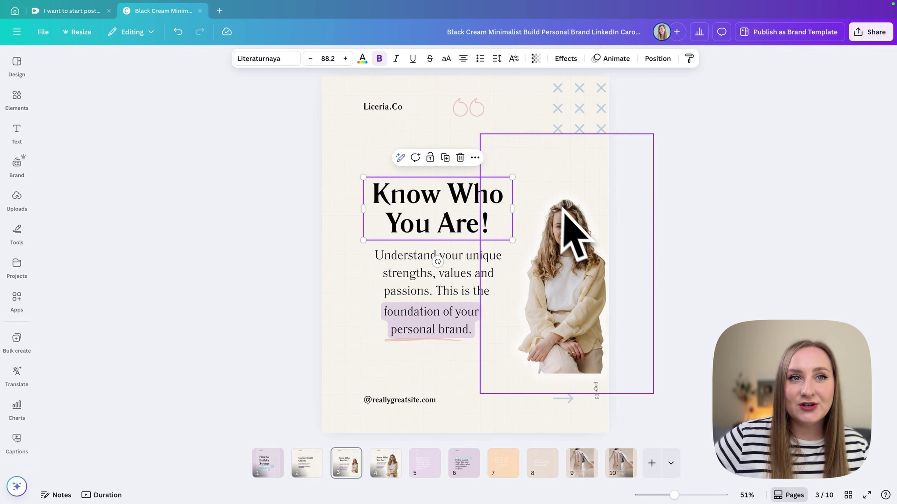
{"action": "left_click", "coordinate": [300, 170]}
Step: Discard an accidental new text box and left-align the heading's lines
{"action": "key", "text": "t"}
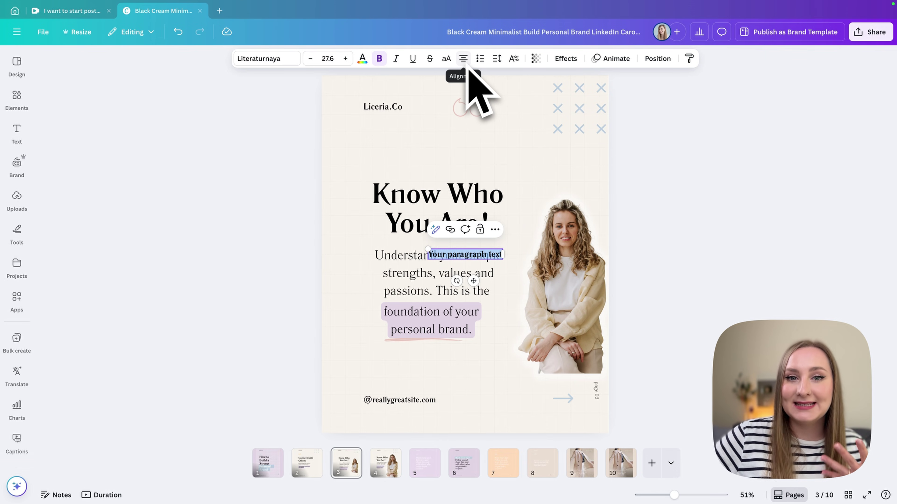
{"action": "left_click", "coordinate": [229, 260]}
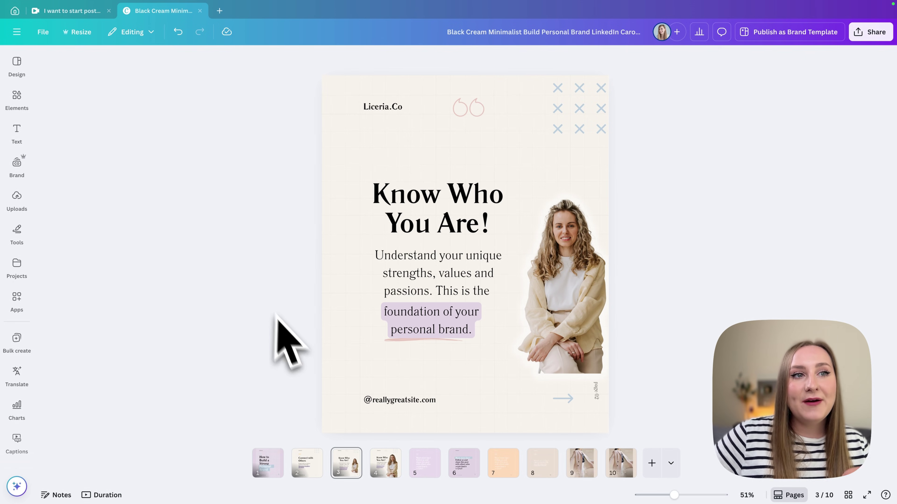
{"action": "left_click", "coordinate": [458, 230]}
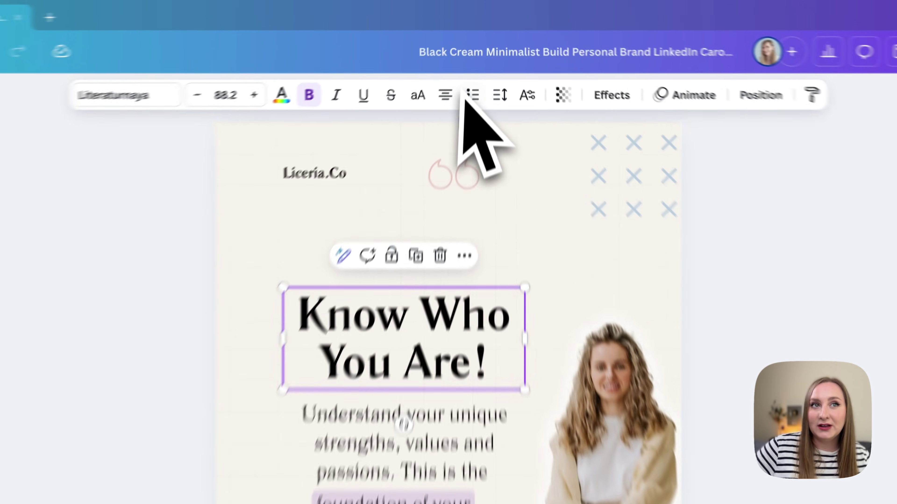
{"action": "left_click", "coordinate": [464, 59]}
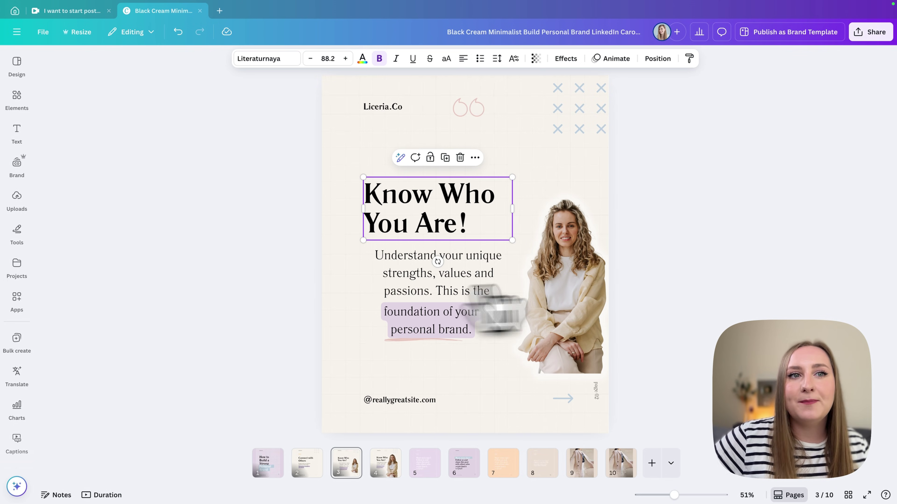
Step: Left-align the body text and the highlighted 'foundation of your personal brand.' box
{"action": "left_click", "coordinate": [396, 272]}
{"action": "left_click", "coordinate": [463, 59]}
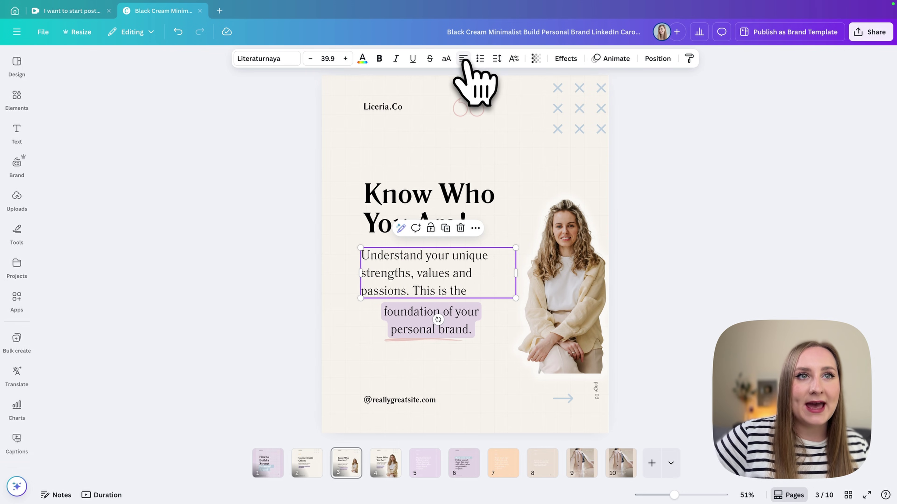
{"action": "left_click", "coordinate": [410, 326]}
{"action": "left_click", "coordinate": [463, 58]}
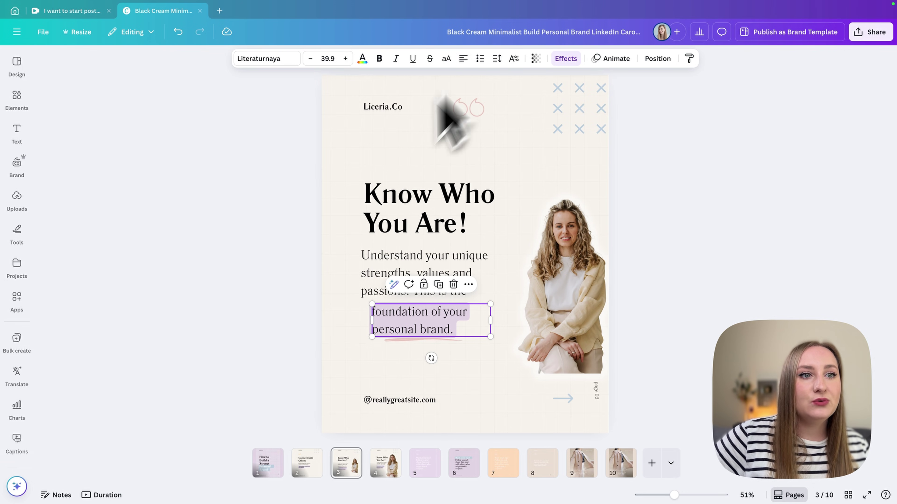
{"action": "left_click", "coordinate": [281, 288]}
Step: Drag the heading, body text and foundation box onto one shared left edge
{"action": "left_click", "coordinate": [421, 209]}
{"action": "left_click", "coordinate": [407, 321]}
{"action": "left_click", "coordinate": [412, 215]}
{"action": "left_click", "coordinate": [409, 282]}
{"action": "left_click", "coordinate": [427, 220]}
{"action": "left_click_drag", "start_coordinate": [426, 220], "coordinate": [440, 203]}
{"action": "left_click", "coordinate": [406, 277]}
{"action": "left_click_drag", "start_coordinate": [406, 276], "coordinate": [402, 261]}
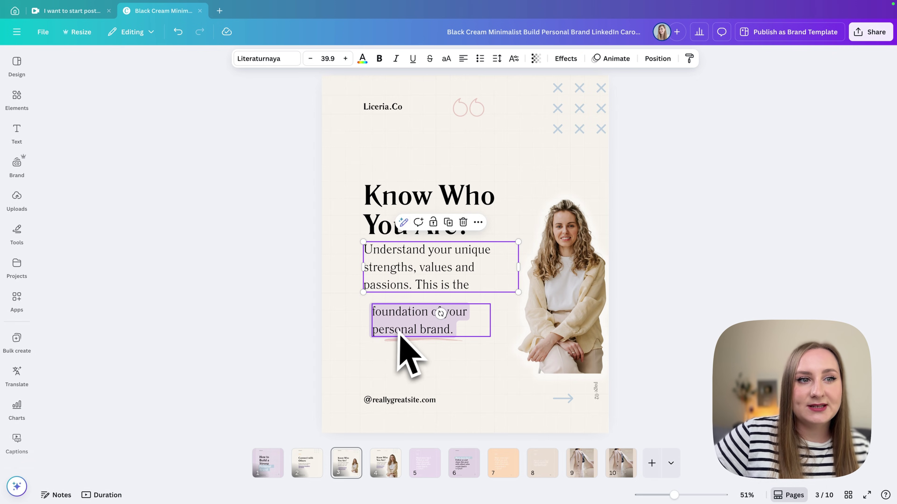
{"action": "left_click_drag", "start_coordinate": [402, 324], "coordinate": [392, 316]}
{"action": "left_click", "coordinate": [260, 230]}
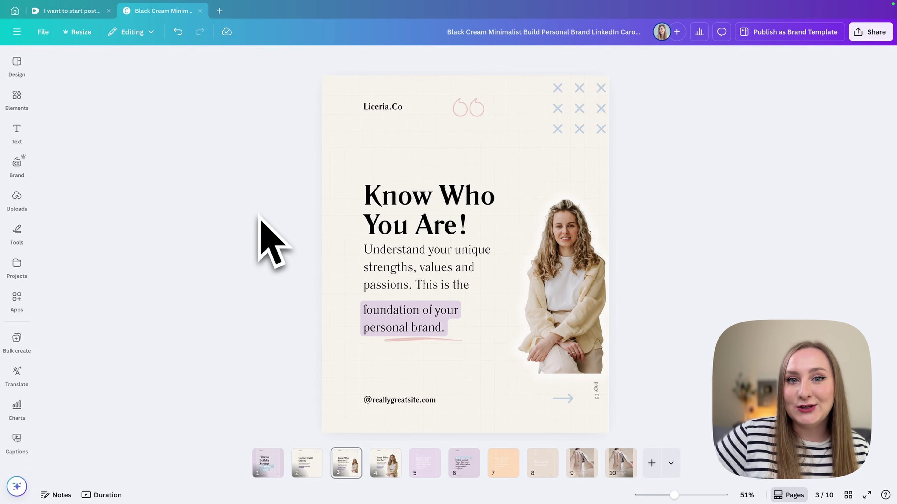
Step: Select the heading and body text and apply Tidy up (Shift+Alt+T) to equalise the vertical gaps
{"action": "left_click_drag", "start_coordinate": [252, 187], "coordinate": [452, 345]}
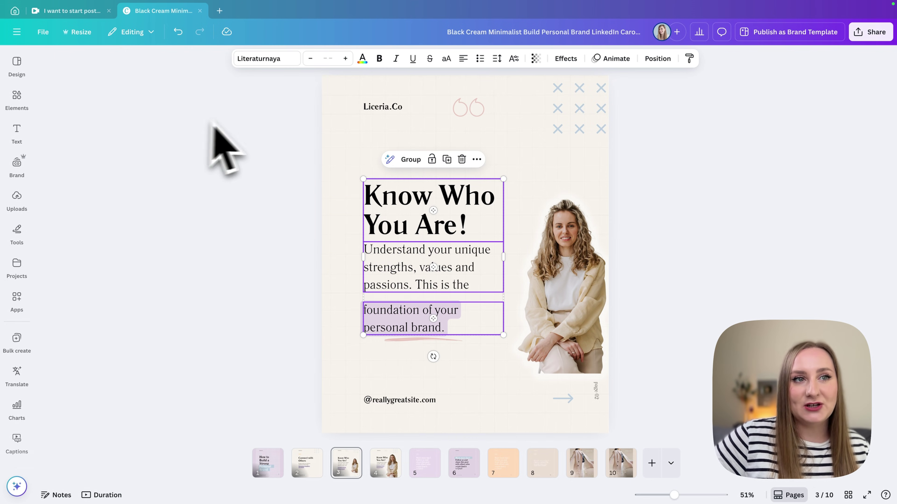
{"action": "left_click", "coordinate": [281, 290]}
{"action": "left_click", "coordinate": [413, 241]}
{"action": "left_click", "coordinate": [395, 287], "text": "shift"}
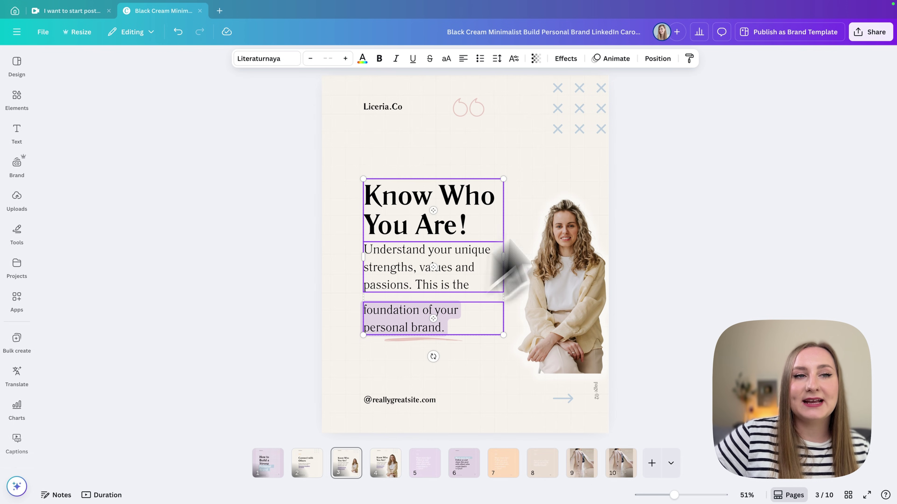
{"action": "left_click", "coordinate": [658, 58]}
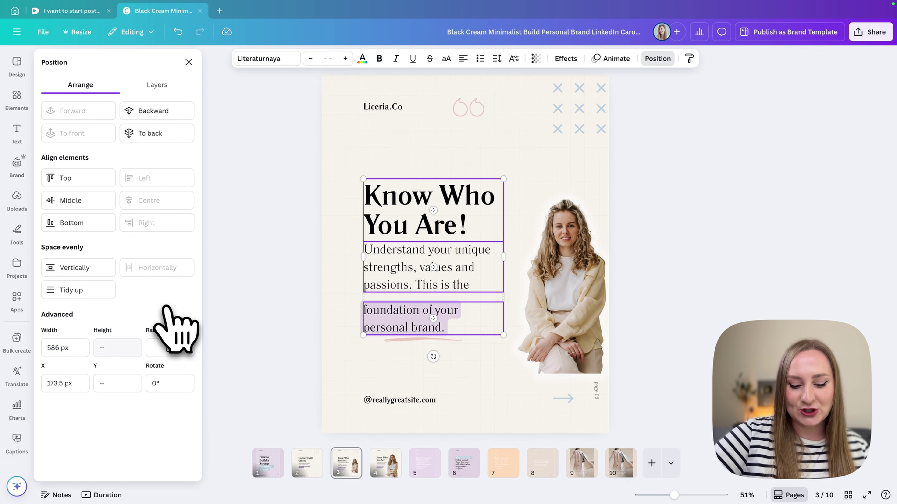
{"action": "key", "text": "shift+alt+t"}
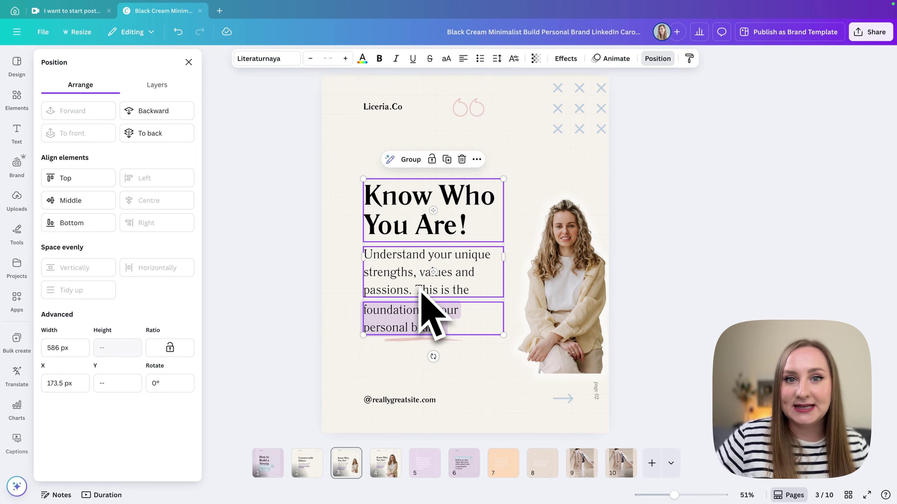
{"action": "left_click", "coordinate": [421, 291]}
{"action": "left_click", "coordinate": [336, 155]}
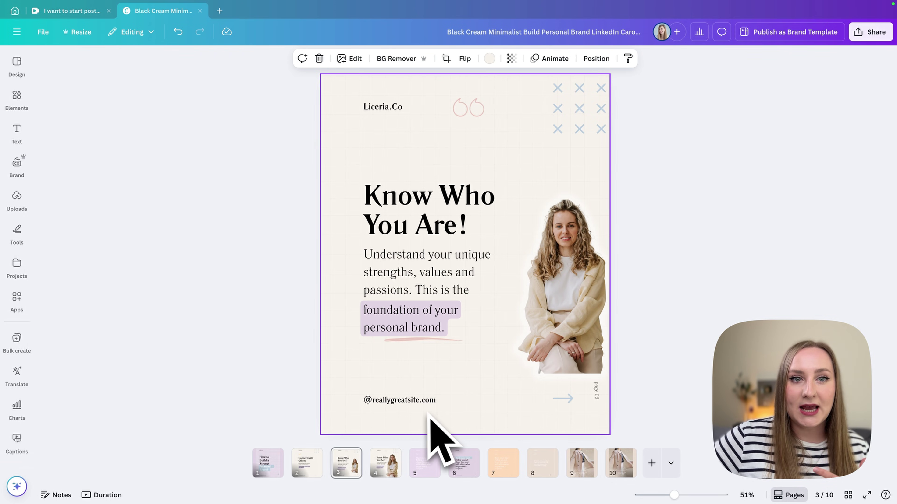
Step: Align the pink underline with the text's left edge and shorten it slightly
{"action": "mouse_move", "coordinate": [443, 341]}
{"action": "left_mouse_down"}
{"action": "mouse_move", "coordinate": [425, 353]}
{"action": "mouse_move", "coordinate": [450, 347]}
{"action": "left_mouse_up"}
{"action": "left_click", "coordinate": [446, 348]}
{"action": "left_click", "coordinate": [470, 351]}
Step: Enlarge the woman's photo from its bottom-left corner so it reaches the slide's bottom edge
{"action": "left_click", "coordinate": [411, 381]}
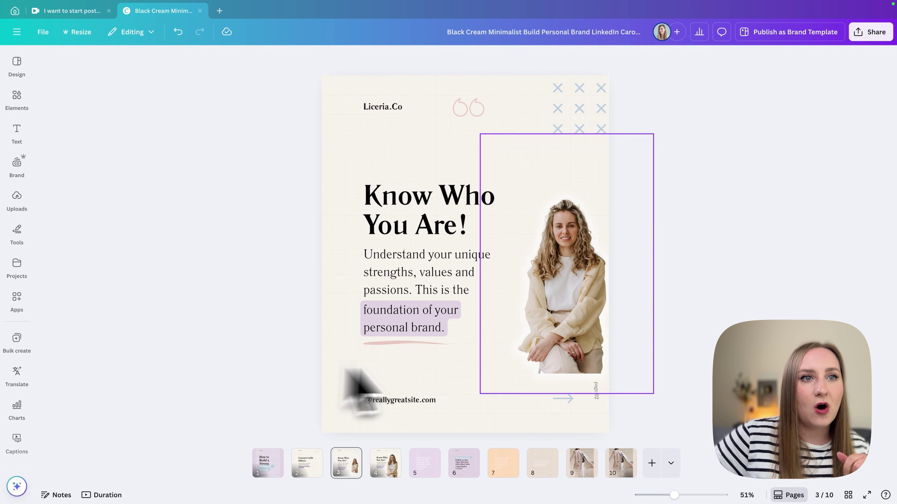
{"action": "left_click", "coordinate": [595, 346]}
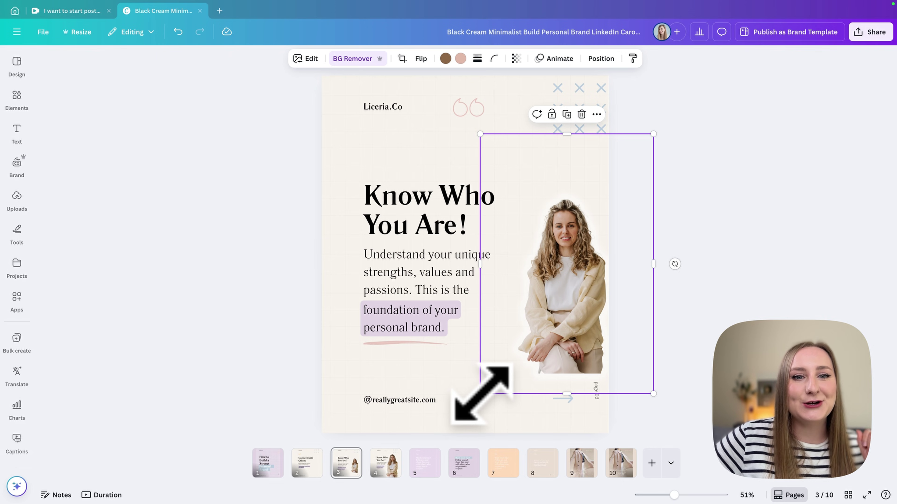
{"action": "left_click_drag", "start_coordinate": [479, 393], "coordinate": [530, 321]}
Step: Shrink the woman's photo with its corner handles and move it up to the smaller layout
{"action": "left_click", "coordinate": [231, 331]}
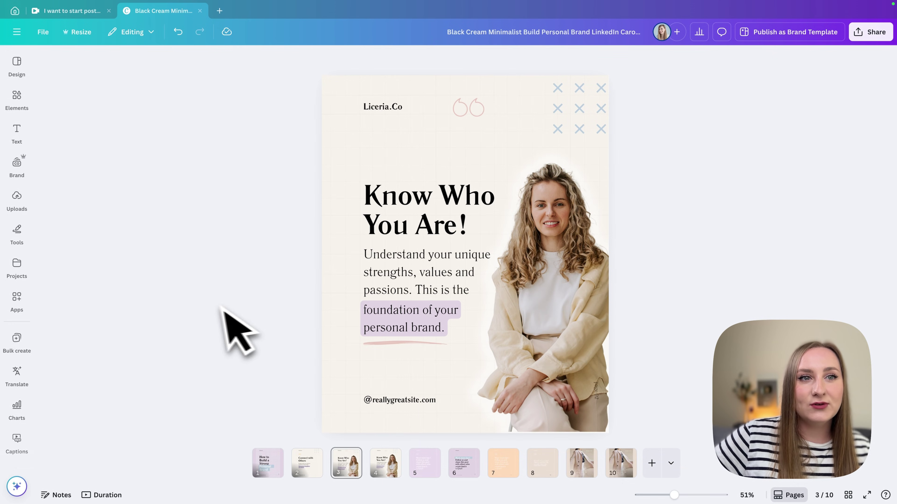
{"action": "left_click", "coordinate": [524, 263]}
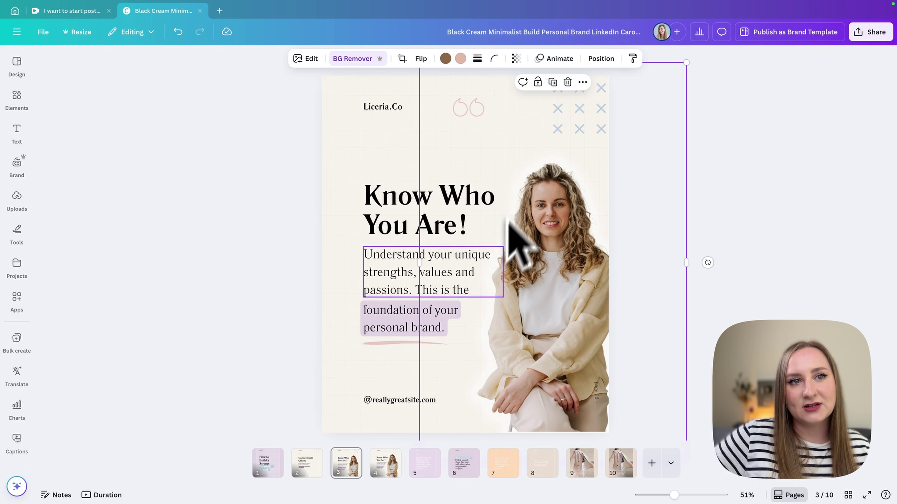
{"action": "left_click_drag", "start_coordinate": [420, 62], "coordinate": [424, 72]}
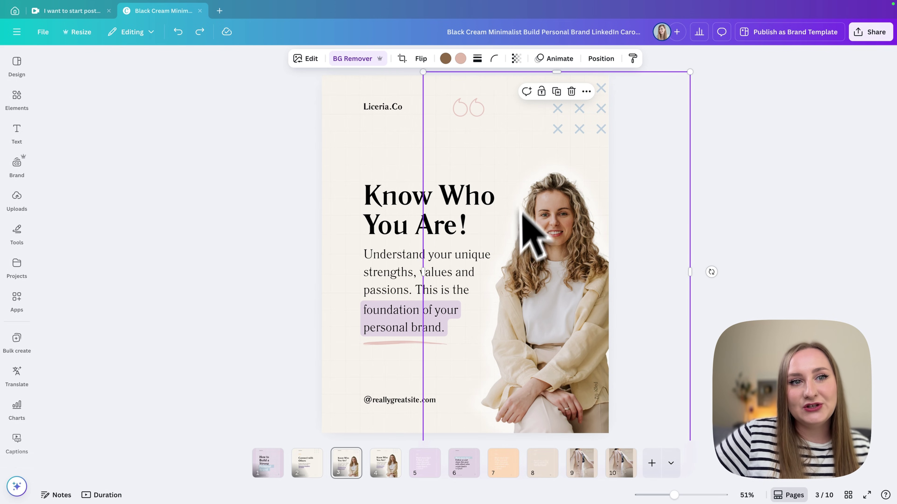
{"action": "left_click_drag", "start_coordinate": [423, 72], "coordinate": [438, 94]}
{"action": "mouse_move", "coordinate": [495, 176]}
{"action": "left_mouse_down"}
{"action": "mouse_move", "coordinate": [494, 157]}
{"action": "mouse_move", "coordinate": [491, 169]}
{"action": "left_mouse_up"}
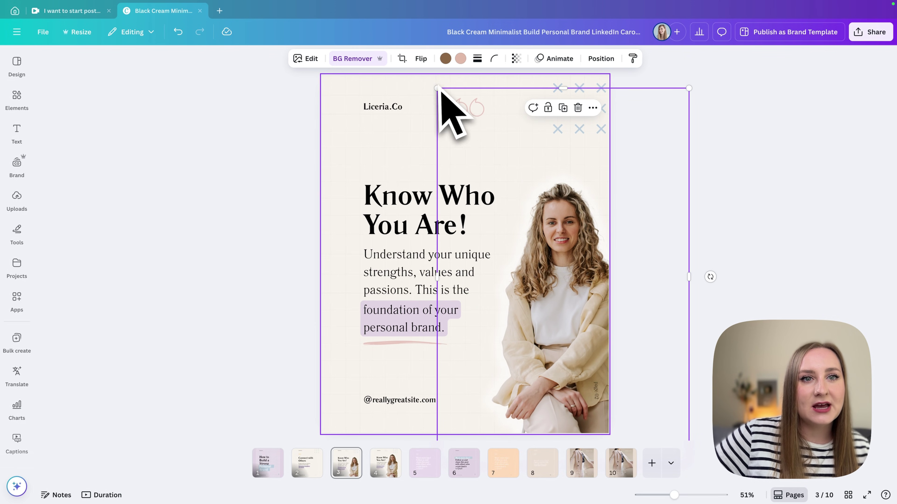
{"action": "left_click_drag", "start_coordinate": [436, 88], "coordinate": [423, 73]}
{"action": "left_click", "coordinate": [186, 237]}
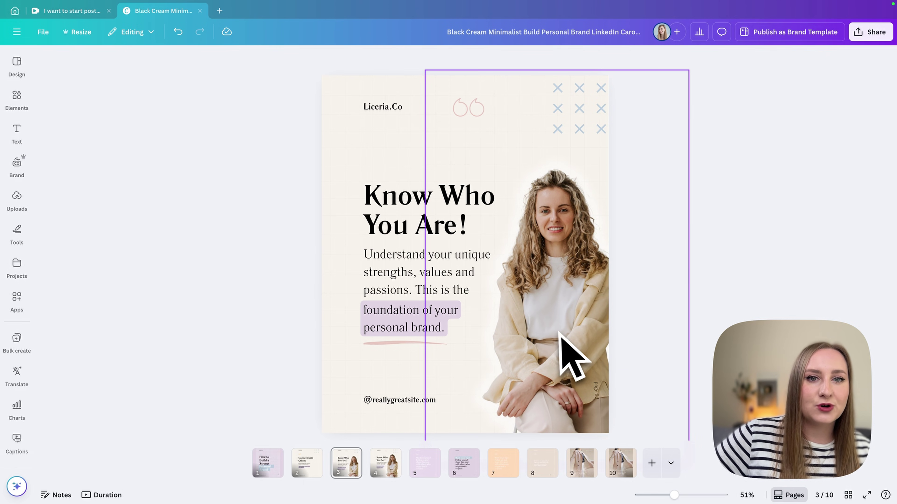
{"action": "left_click_drag", "start_coordinate": [566, 356], "coordinate": [550, 330]}
{"action": "key", "text": "Escape"}
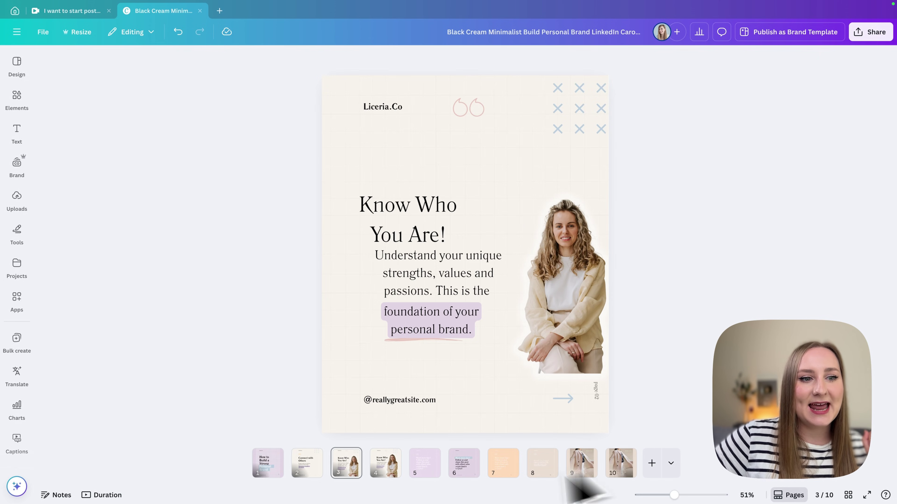
Step: Jump to page 5, the lavender slide with the white 'Want more tips?' message
{"action": "left_click", "coordinate": [385, 463]}
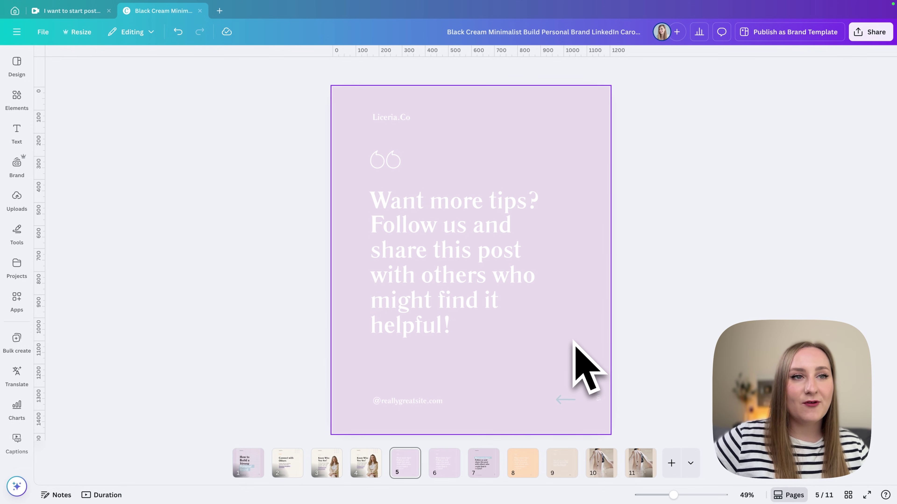
Step: Try a deeper purple slide background, then return it to light lavender
{"action": "left_click", "coordinate": [555, 113]}
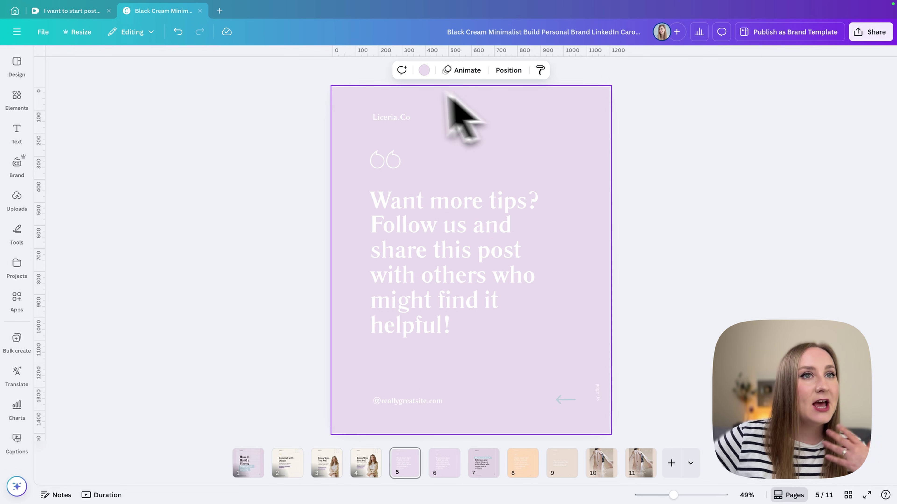
{"action": "left_click", "coordinate": [423, 71]}
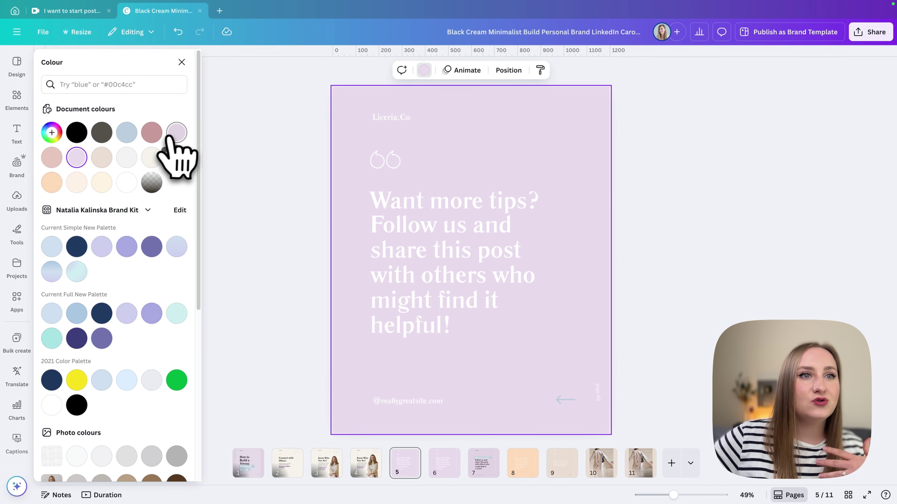
{"action": "left_click", "coordinate": [176, 132]}
{"action": "left_click", "coordinate": [53, 133]}
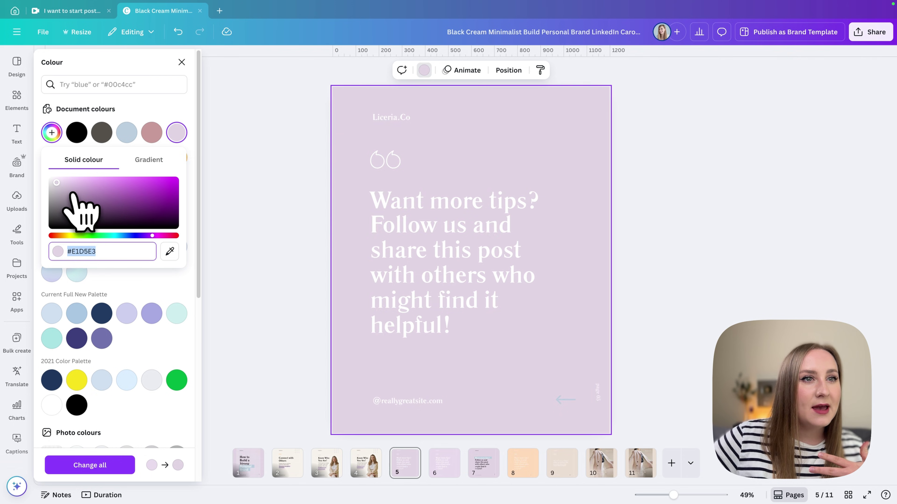
{"action": "left_click", "coordinate": [70, 190]}
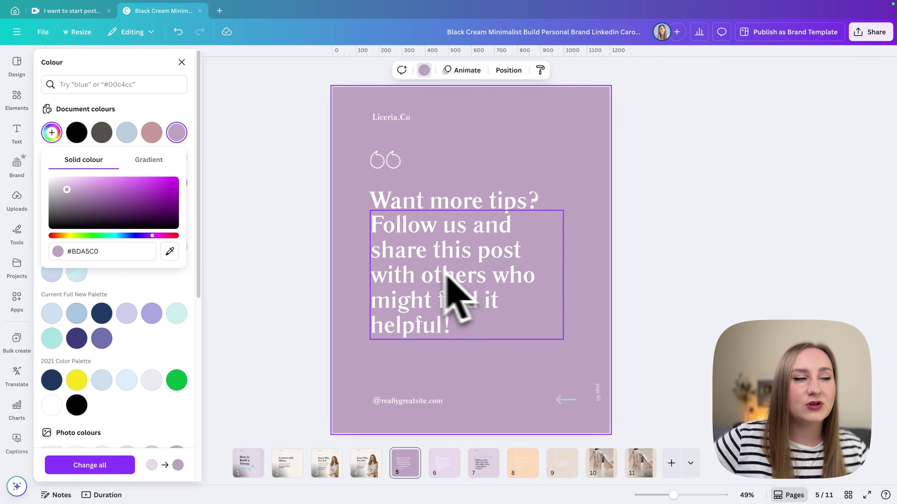
{"action": "left_click", "coordinate": [54, 157]}
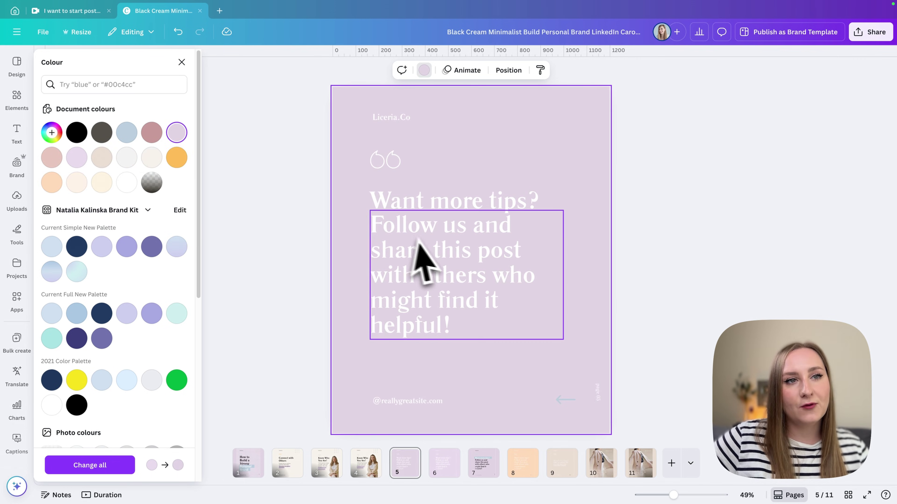
Step: Recolour the 'Want more tips?' headline dark purple #72557E
{"action": "left_click", "coordinate": [422, 244]}
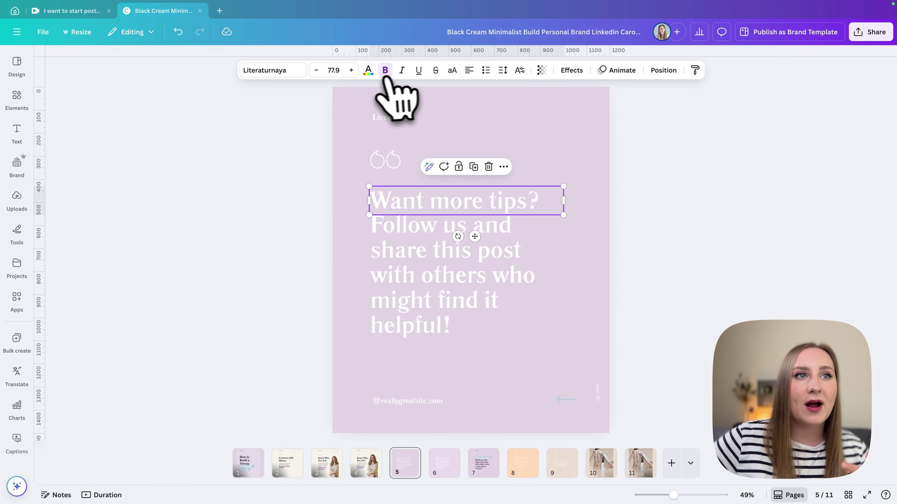
{"action": "left_click", "coordinate": [368, 70]}
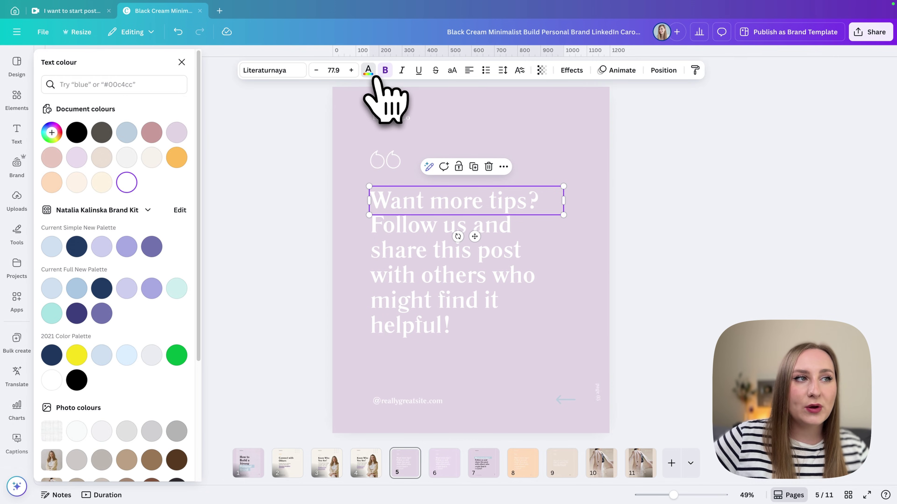
{"action": "left_click", "coordinate": [75, 140]}
{"action": "left_click", "coordinate": [74, 140]}
{"action": "left_click_drag", "start_coordinate": [53, 204], "coordinate": [69, 184]}
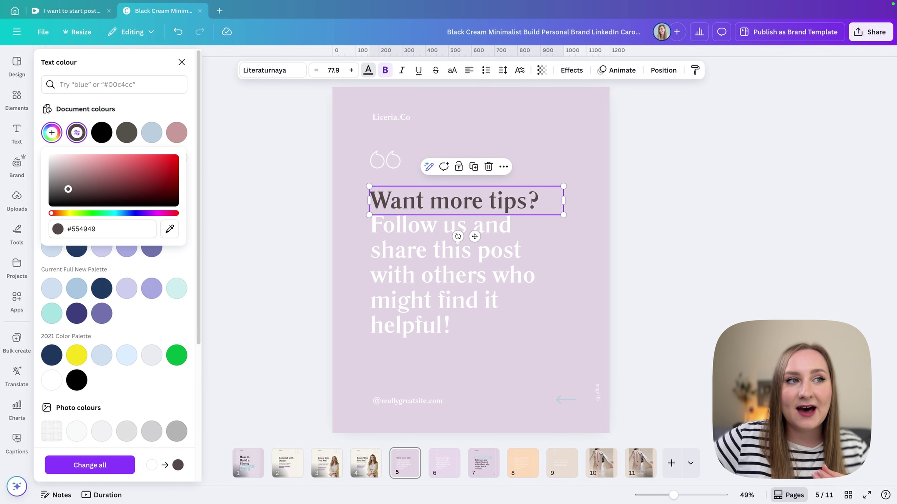
{"action": "left_click_drag", "start_coordinate": [105, 213], "coordinate": [151, 213]}
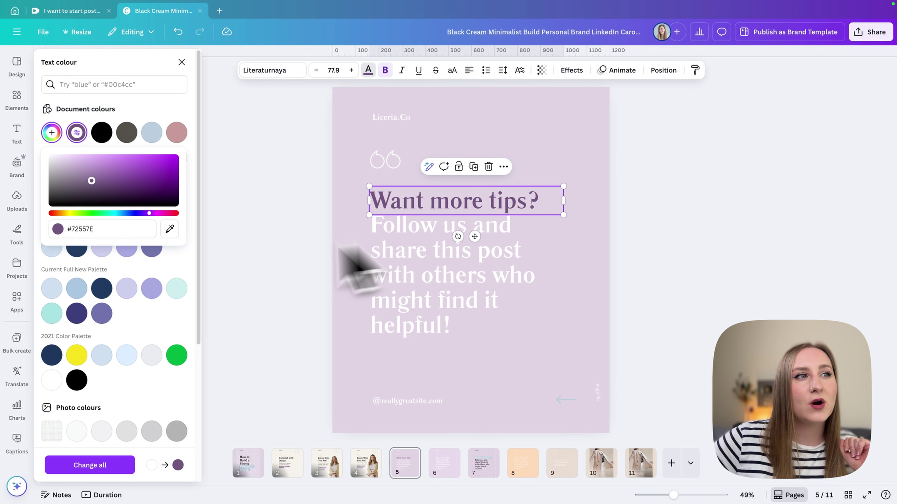
{"action": "key", "text": "Escape"}
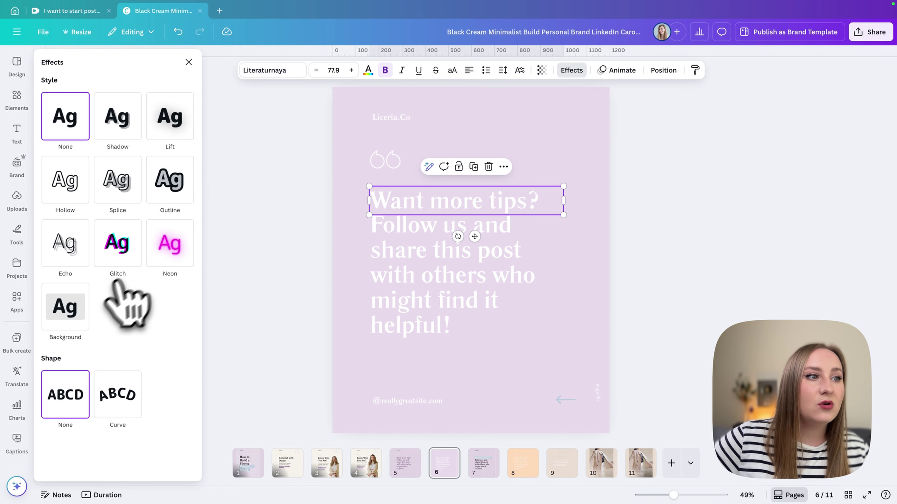
Step: Give the heading a light-blue background highlight with Roundness 62 and Spread 27
{"action": "left_click", "coordinate": [67, 307]}
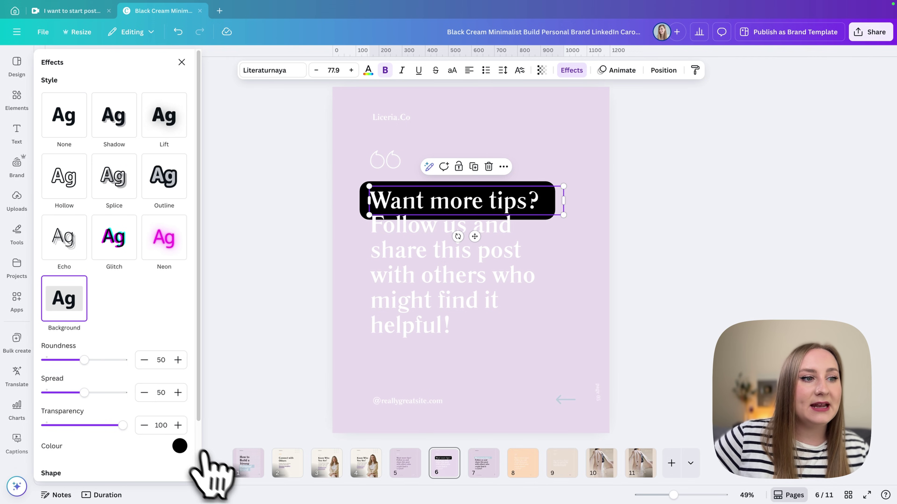
{"action": "left_click", "coordinate": [180, 446]}
{"action": "left_click", "coordinate": [140, 276]}
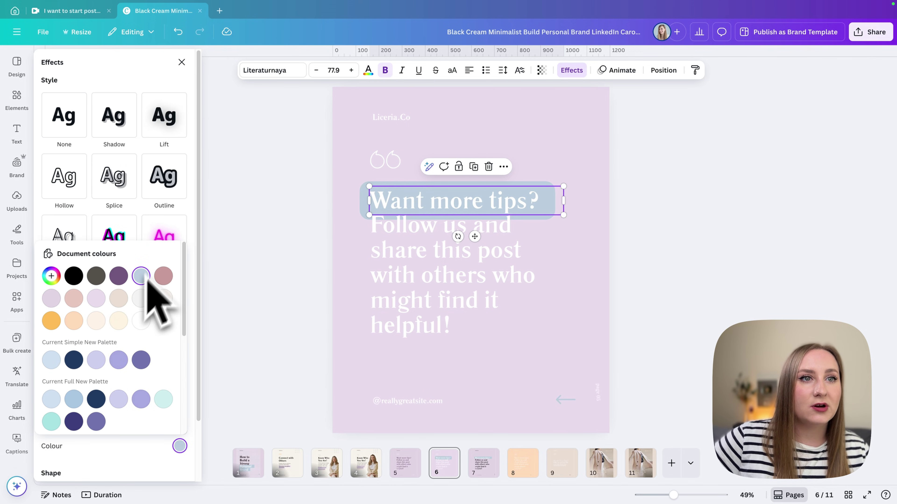
{"action": "left_click", "coordinate": [190, 217]}
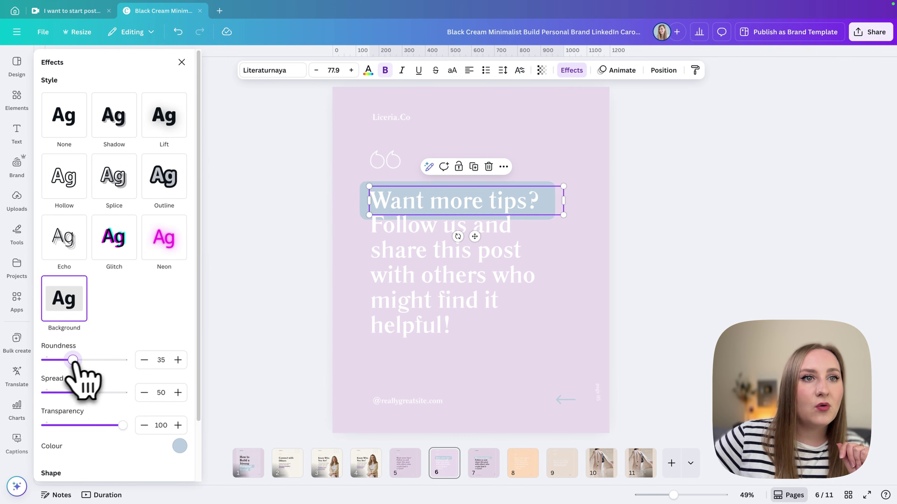
{"action": "left_click_drag", "start_coordinate": [92, 359], "coordinate": [93, 360]}
{"action": "left_click_drag", "start_coordinate": [83, 392], "coordinate": [66, 393]}
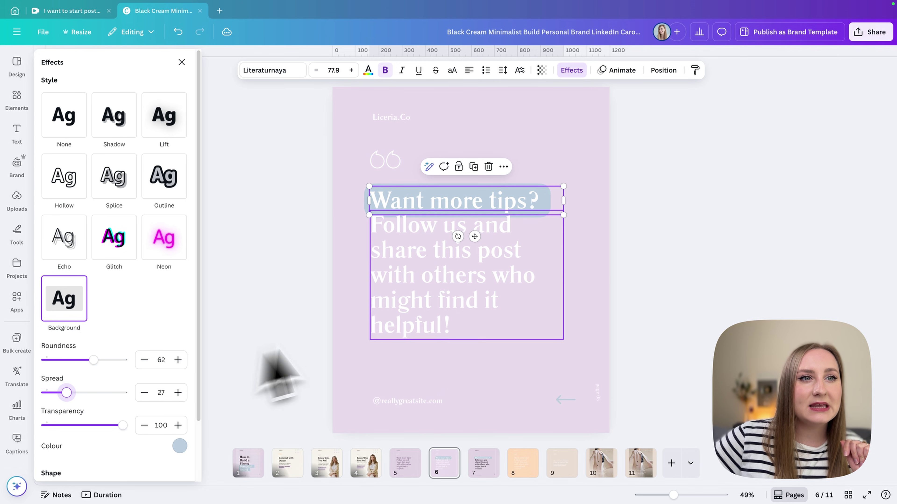
Step: Recolour the body text, trying dark purple and black before dark grey #413E3E
{"action": "left_click", "coordinate": [395, 268]}
{"action": "left_click", "coordinate": [368, 71]}
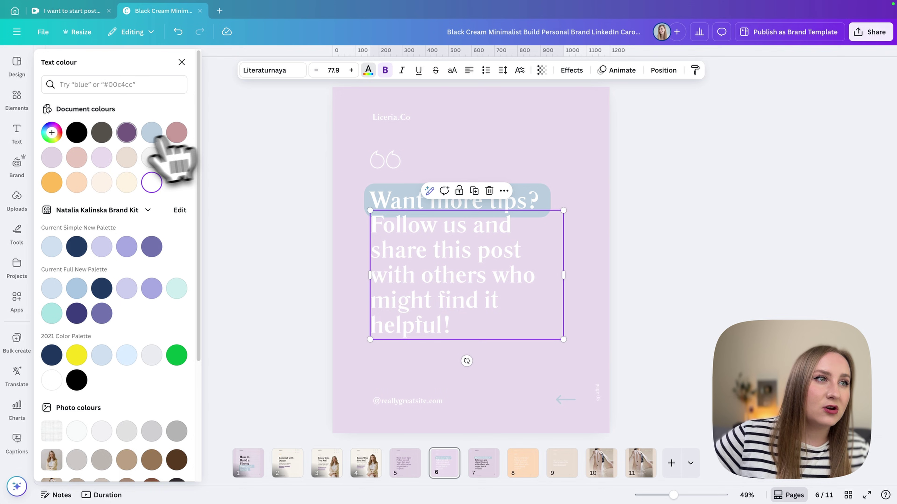
{"action": "left_click", "coordinate": [126, 133]}
{"action": "left_click", "coordinate": [77, 132]}
{"action": "left_click", "coordinate": [78, 134]}
{"action": "left_click", "coordinate": [55, 193]}
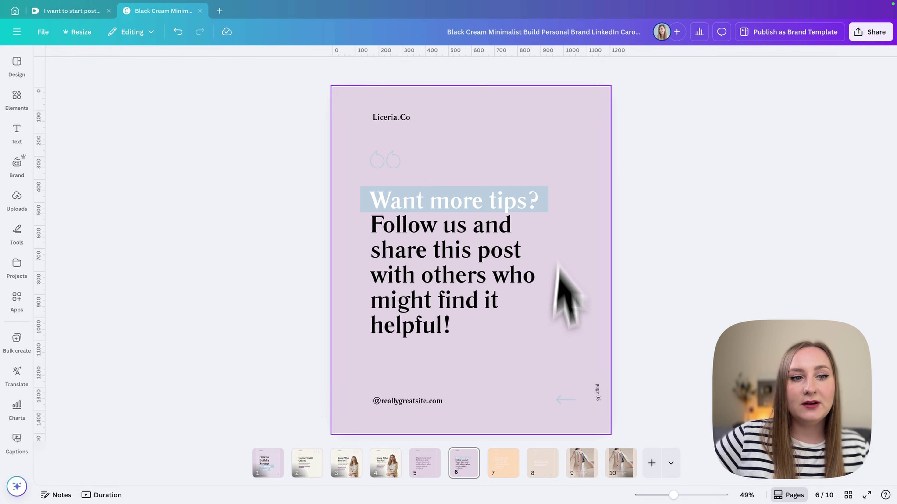
Step: Browse pages 6–8, inspect the beige page's text boxes, then open jacket photo page 9
{"action": "right_click", "coordinate": [446, 467]}
{"action": "left_click", "coordinate": [480, 490]}
{"action": "left_click", "coordinate": [503, 466]}
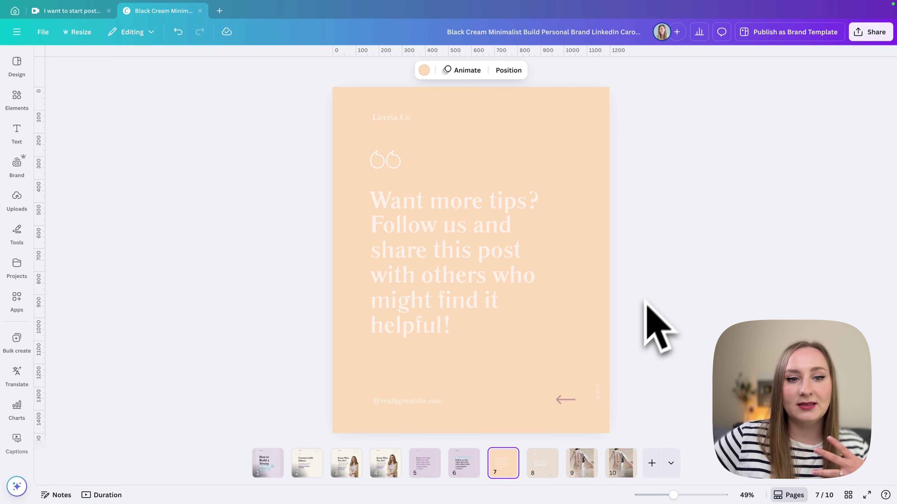
{"action": "left_click", "coordinate": [542, 464]}
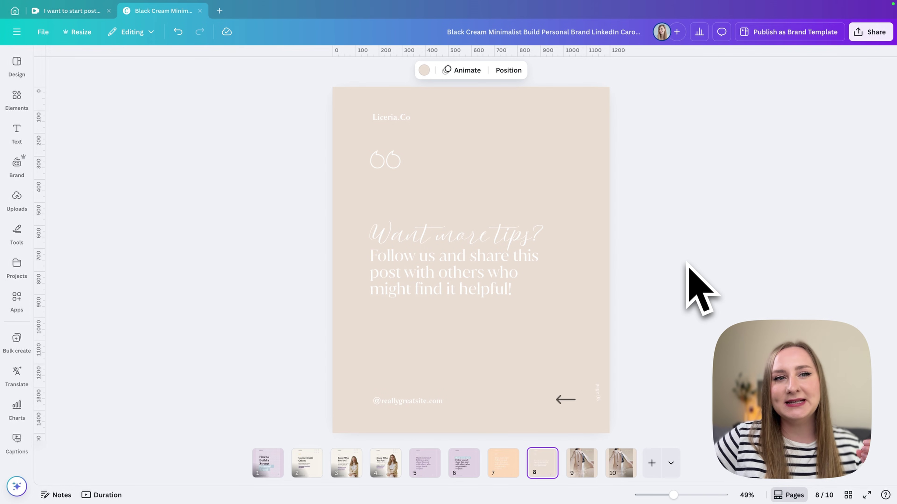
{"action": "left_click", "coordinate": [459, 236]}
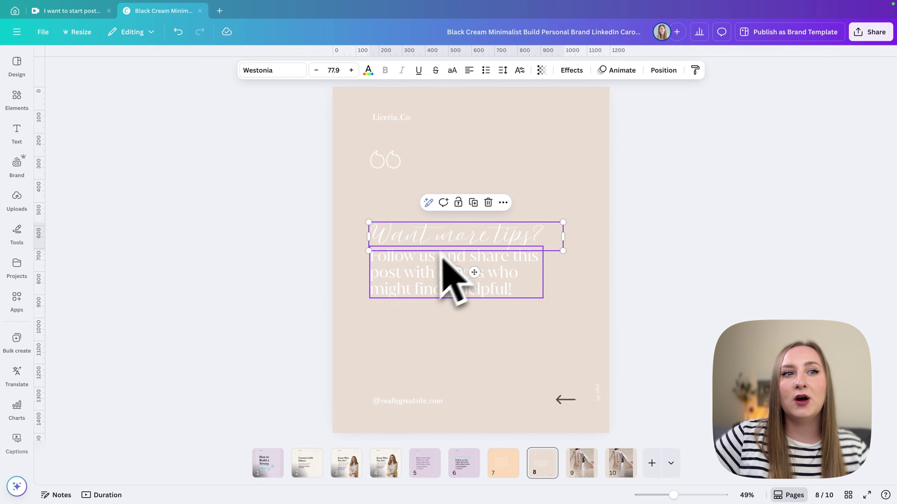
{"action": "left_click", "coordinate": [411, 279]}
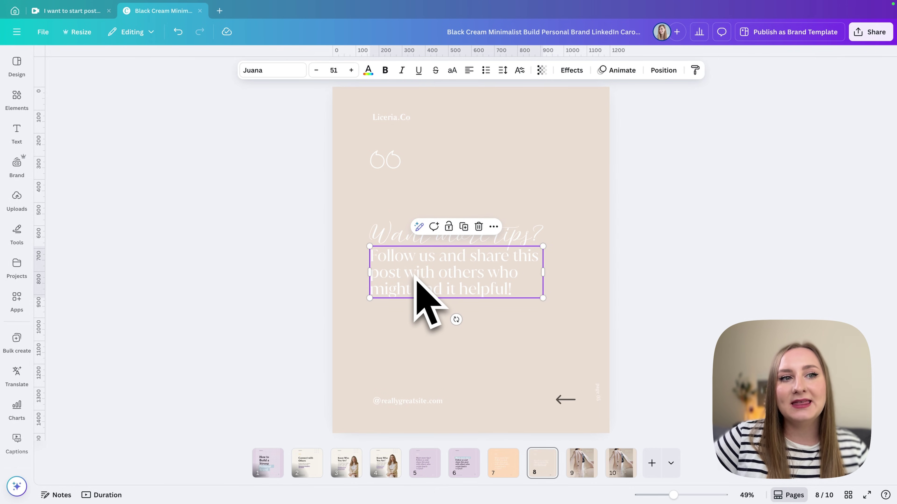
{"action": "left_click", "coordinate": [640, 320]}
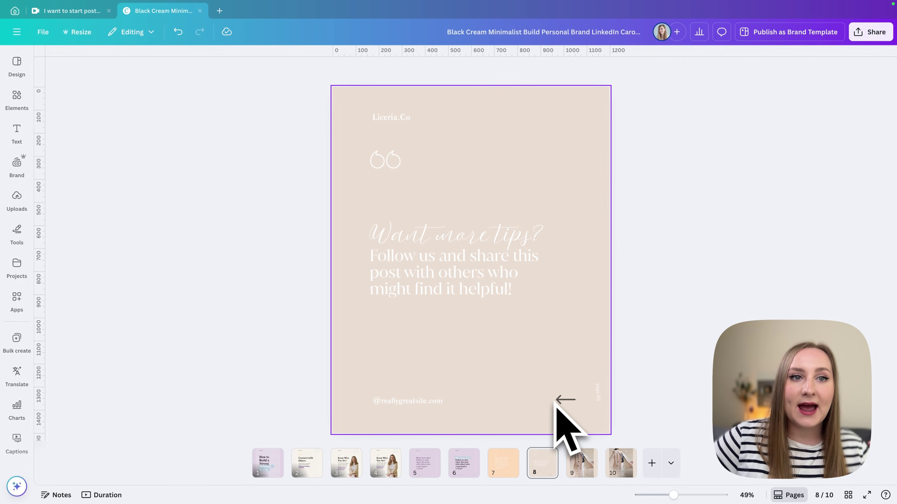
{"action": "left_click", "coordinate": [581, 459]}
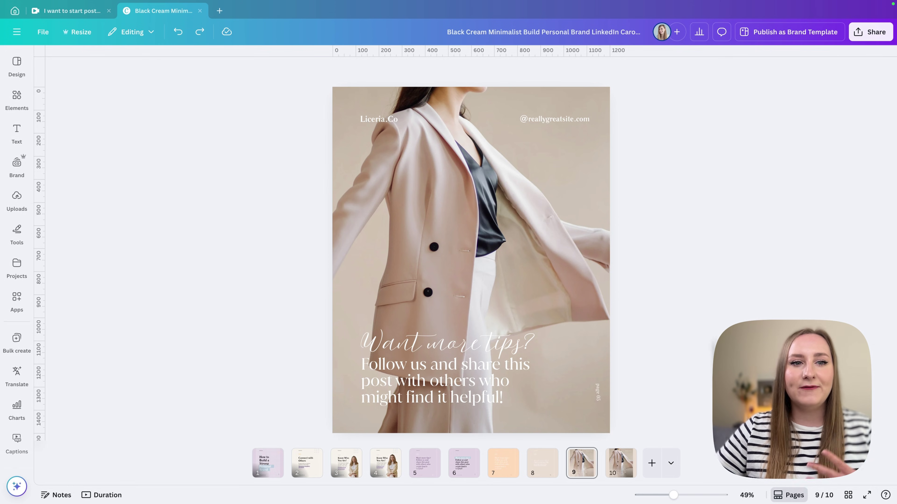
Step: Apply a Lift effect to the 'Want more tips?' heading and raise its intensity
{"action": "left_click", "coordinate": [492, 347]}
{"action": "left_click", "coordinate": [397, 403]}
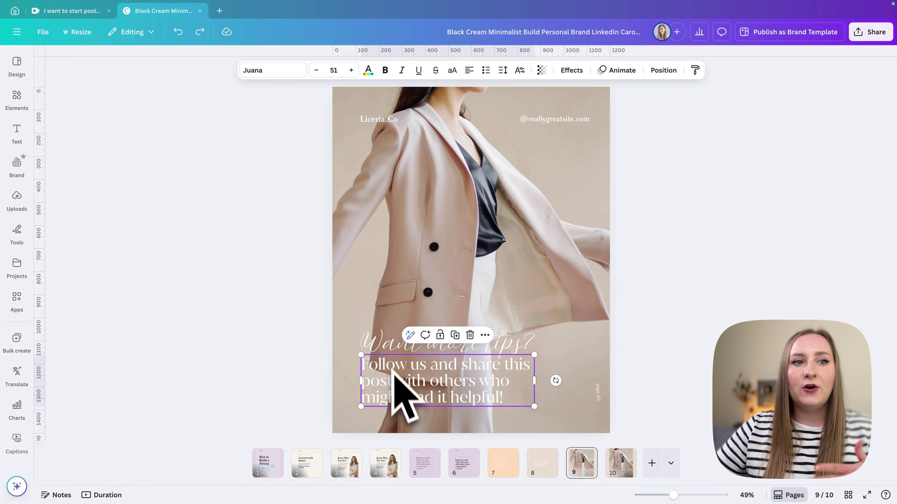
{"action": "left_click", "coordinate": [391, 353]}
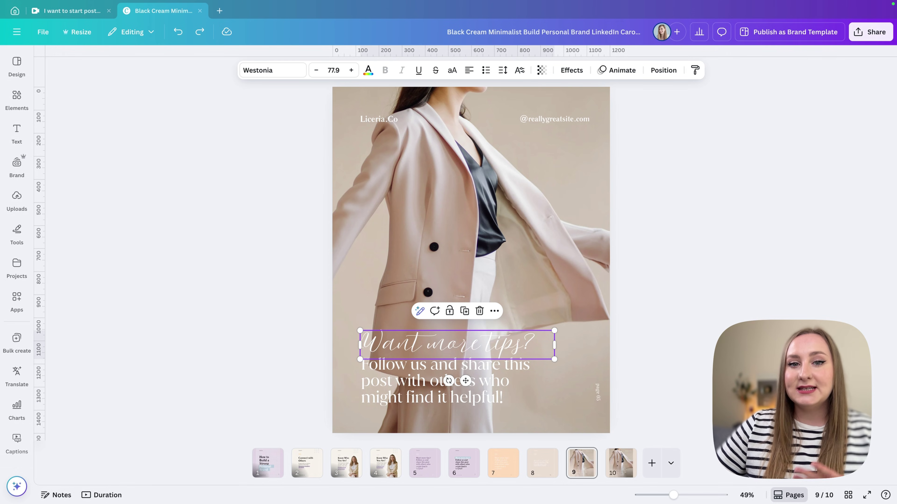
{"action": "left_click", "coordinate": [574, 71]}
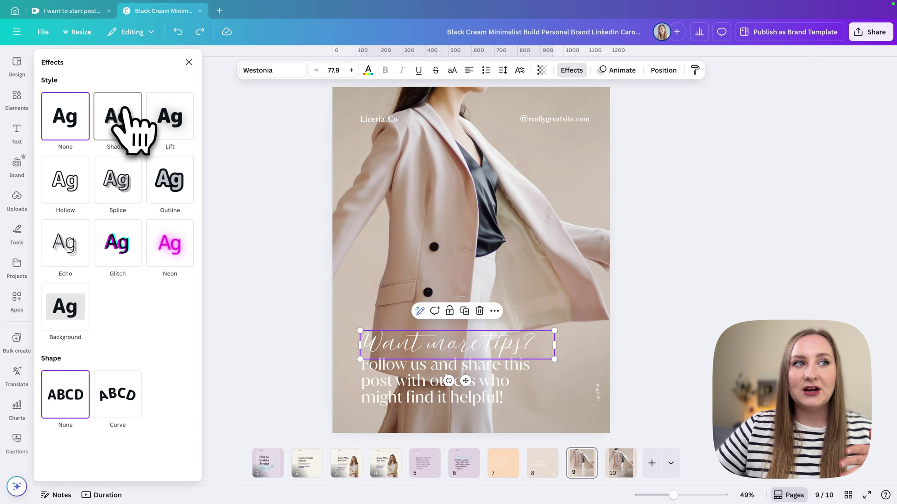
{"action": "left_click", "coordinate": [169, 131]}
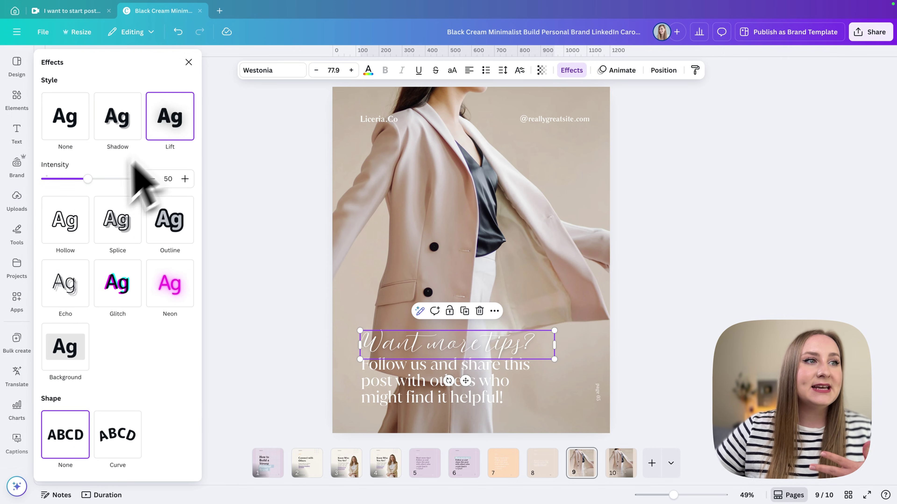
{"action": "left_click_drag", "start_coordinate": [88, 178], "coordinate": [101, 179]}
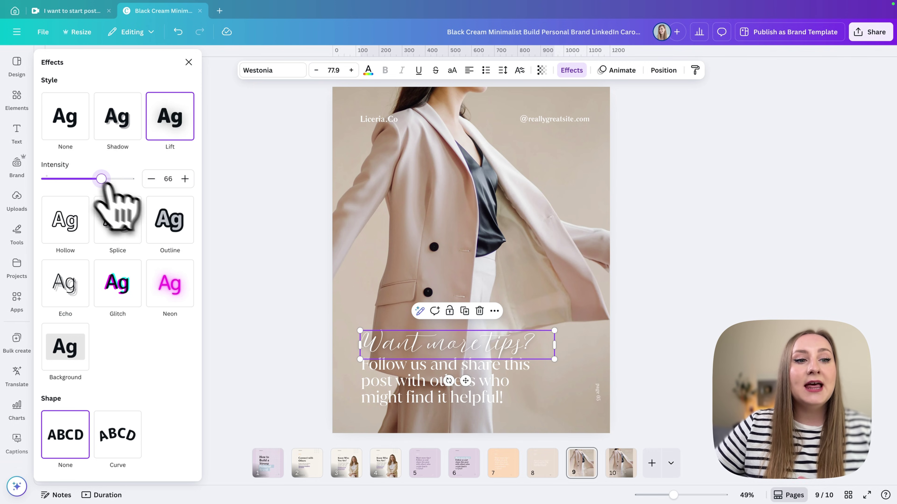
Step: Try Lift on the body text, undo the effect, and duplicate the page
{"action": "left_click", "coordinate": [370, 379]}
{"action": "left_click", "coordinate": [176, 118]}
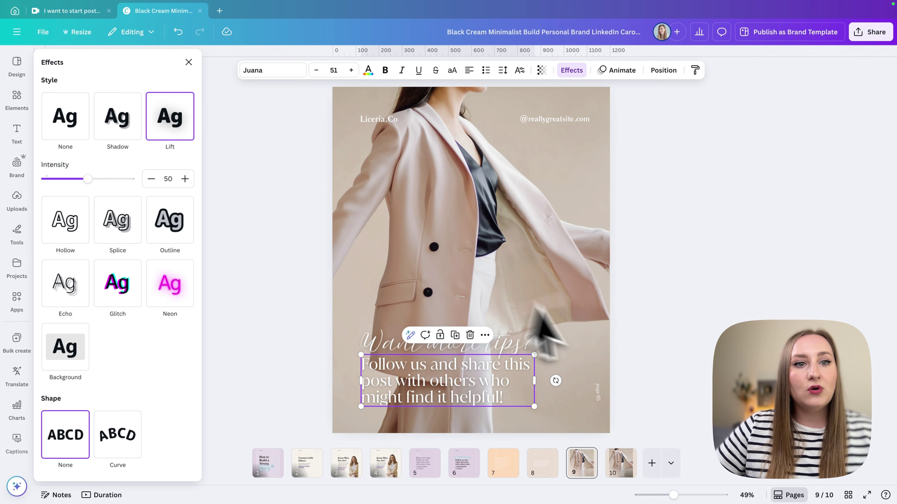
{"action": "left_click", "coordinate": [681, 380]}
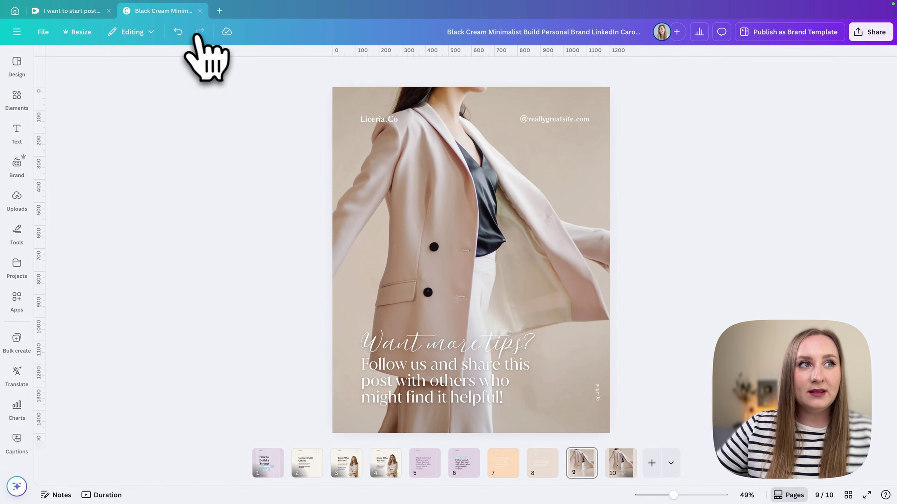
{"action": "left_click", "coordinate": [178, 34]}
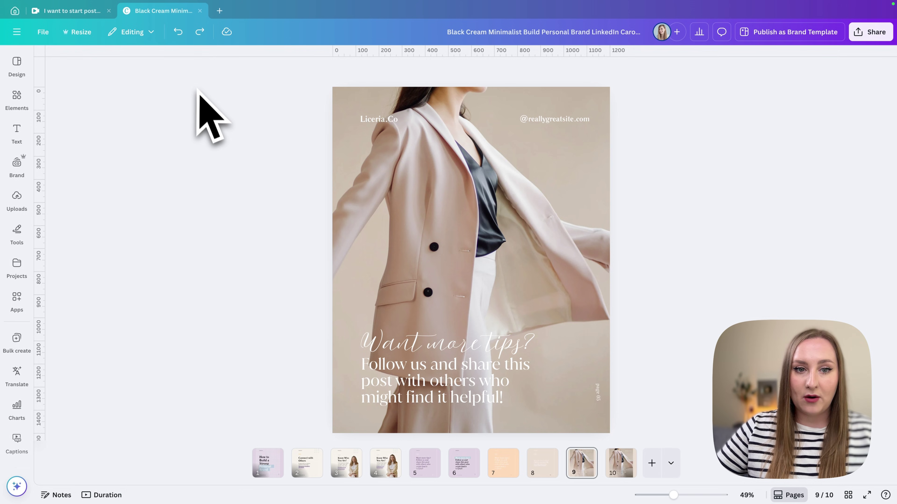
{"action": "key", "text": "ctrl+shift+z"}
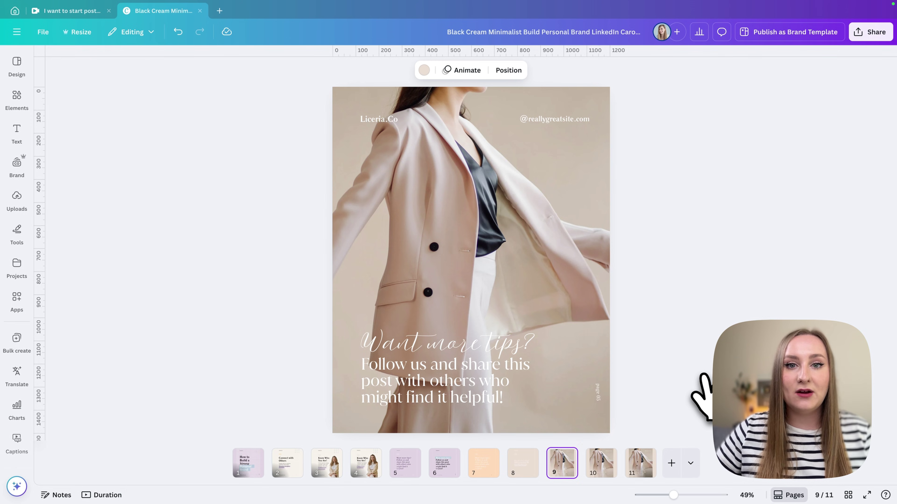
Step: Add a black rectangle overlay layered beneath the text and tune its transparency
{"action": "key", "text": "r"}
{"action": "left_click", "coordinate": [257, 70]}
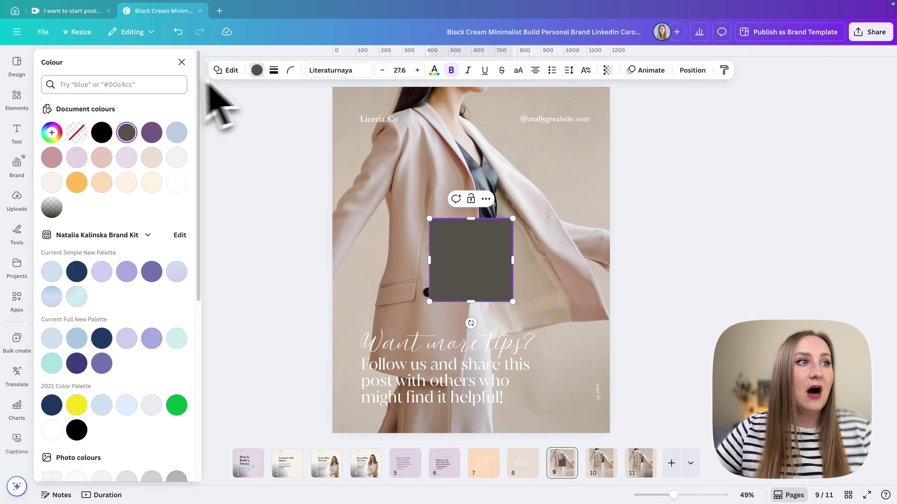
{"action": "left_click", "coordinate": [102, 132]}
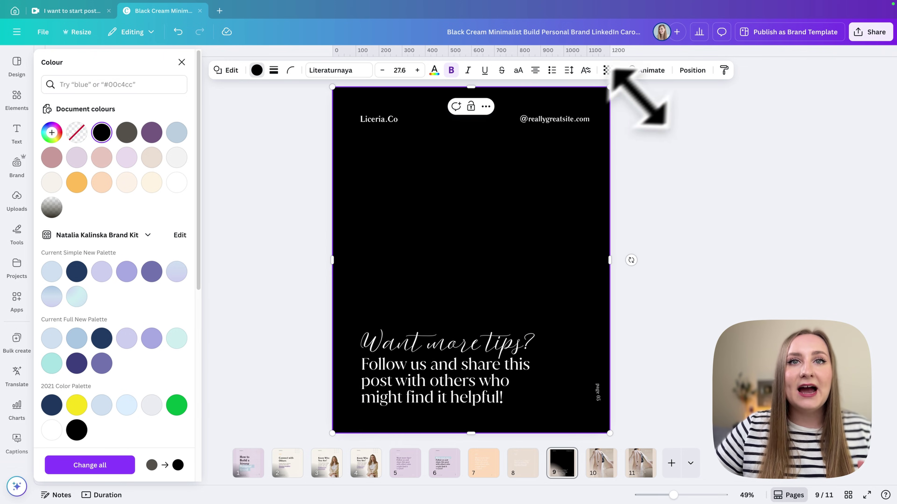
{"action": "left_click", "coordinate": [691, 71]}
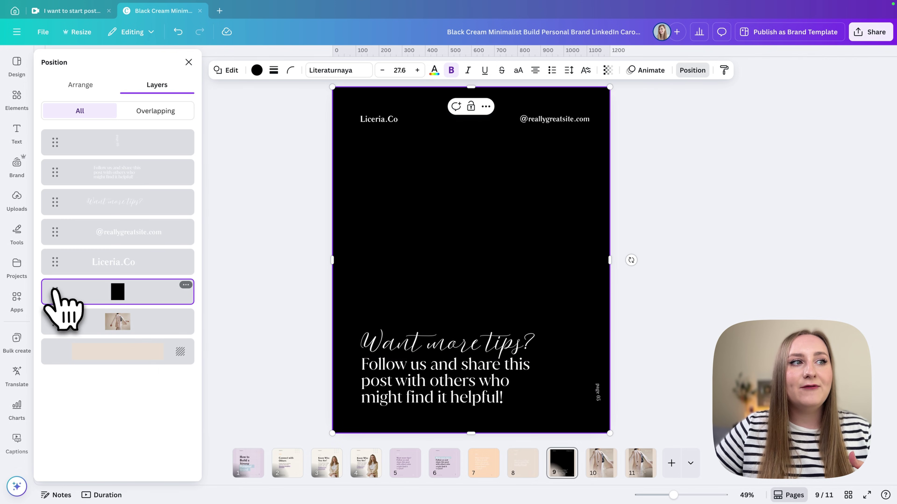
{"action": "mouse_move", "coordinate": [64, 298]}
{"action": "left_mouse_down"}
{"action": "mouse_move", "coordinate": [50, 151]}
{"action": "mouse_move", "coordinate": [53, 291]}
{"action": "left_mouse_up"}
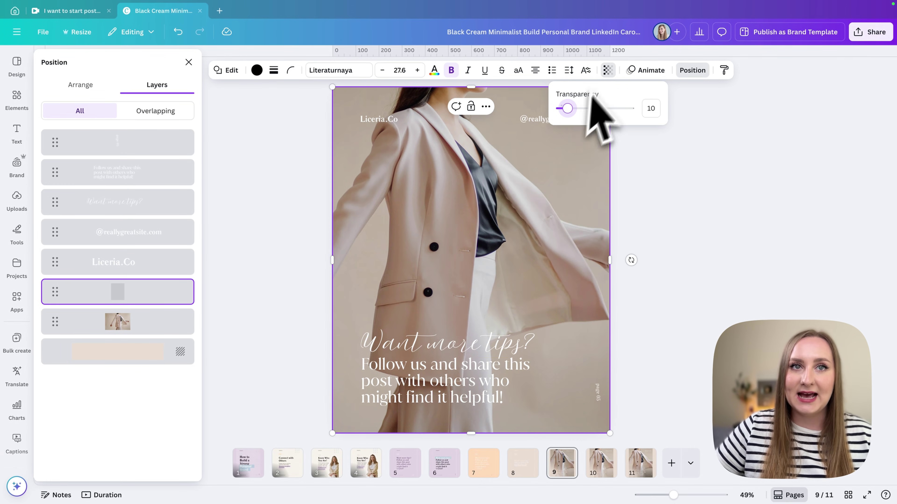
{"action": "left_click_drag", "start_coordinate": [567, 108], "coordinate": [576, 108]}
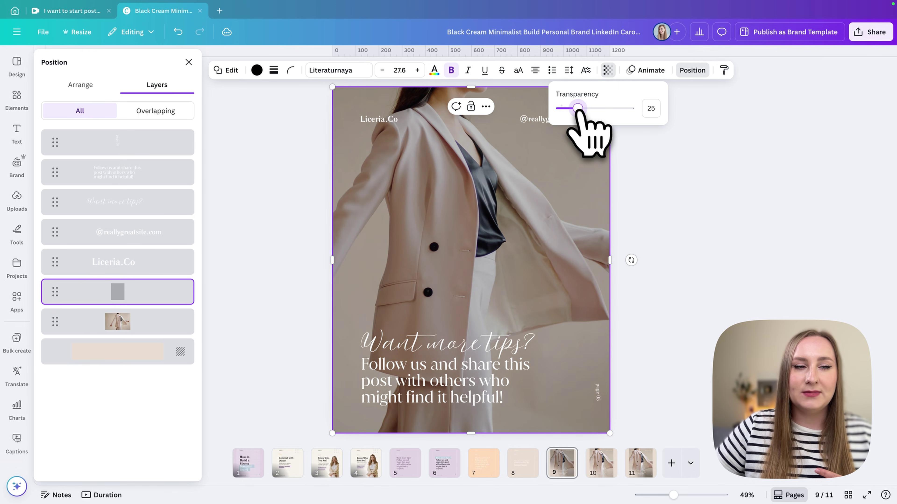
{"action": "left_click", "coordinate": [567, 110]}
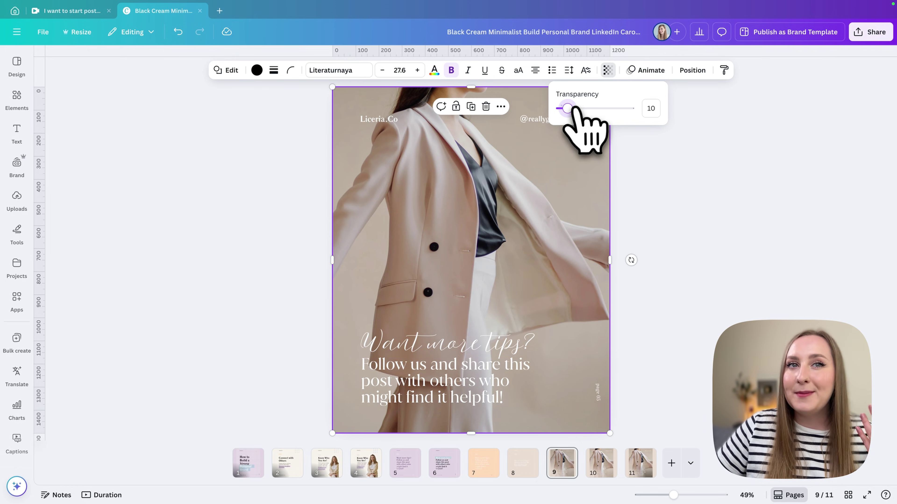
{"action": "left_click_drag", "start_coordinate": [567, 108], "coordinate": [573, 108]}
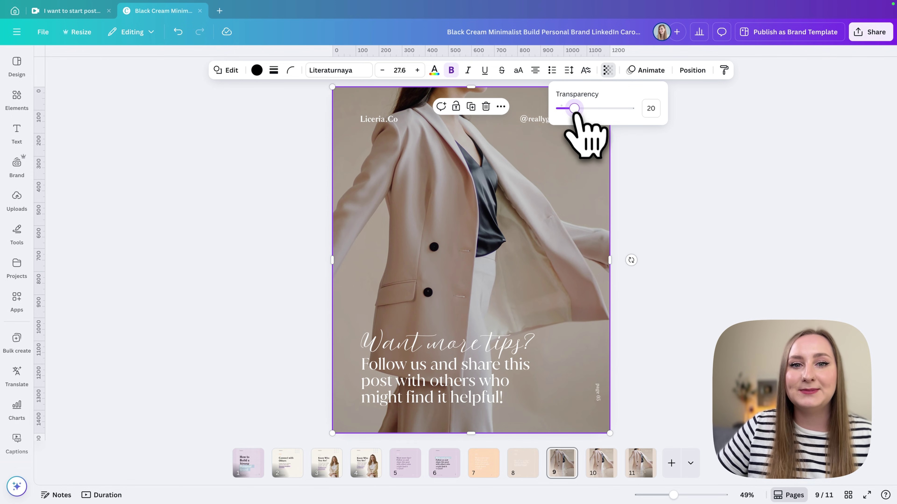
{"action": "left_click", "coordinate": [614, 198]}
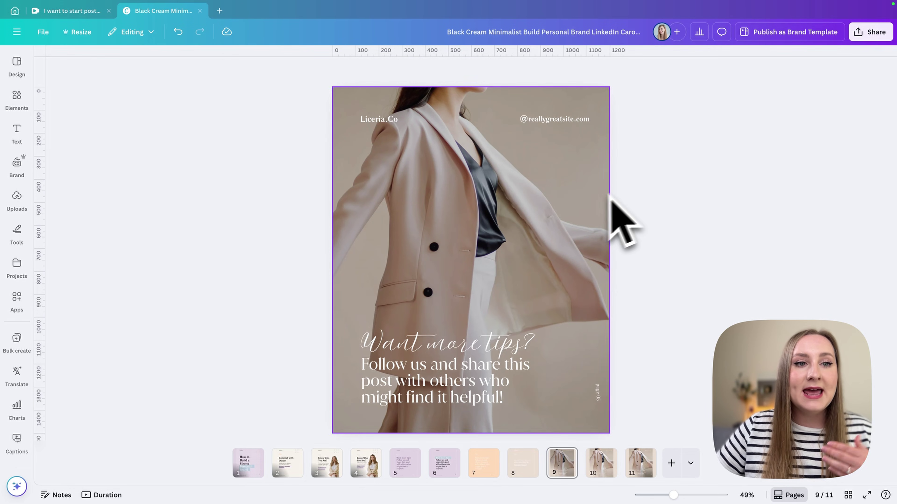
Step: Resize the jacket photo so it fills the whole page
{"action": "left_click", "coordinate": [427, 145]}
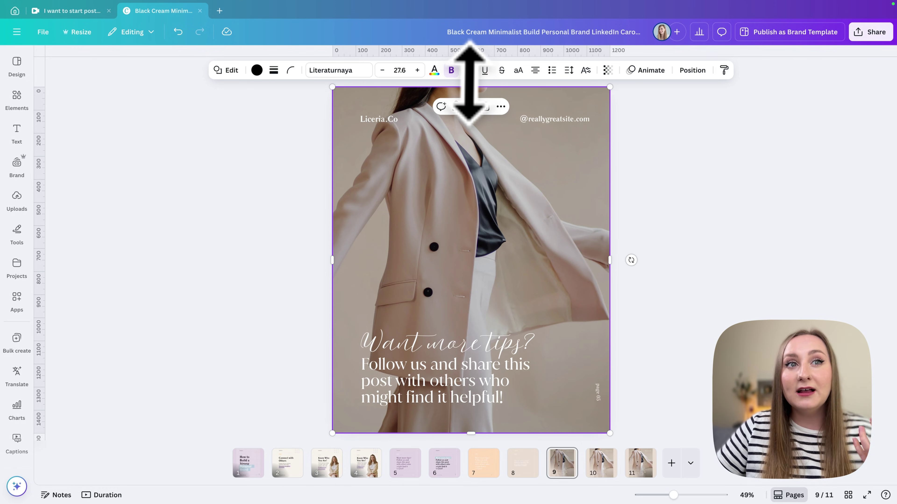
{"action": "mouse_move", "coordinate": [470, 86]}
{"action": "left_mouse_down"}
{"action": "mouse_move", "coordinate": [458, 297]}
{"action": "mouse_move", "coordinate": [453, 86]}
{"action": "left_mouse_up"}
{"action": "left_click", "coordinate": [653, 324]}
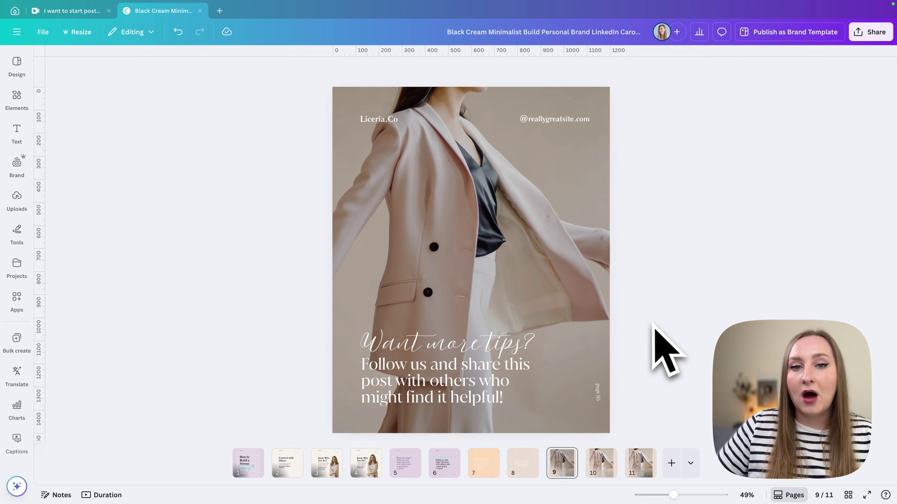
Step: Duplicate the page and add a black square shape
{"action": "key", "text": "ctrl+d"}
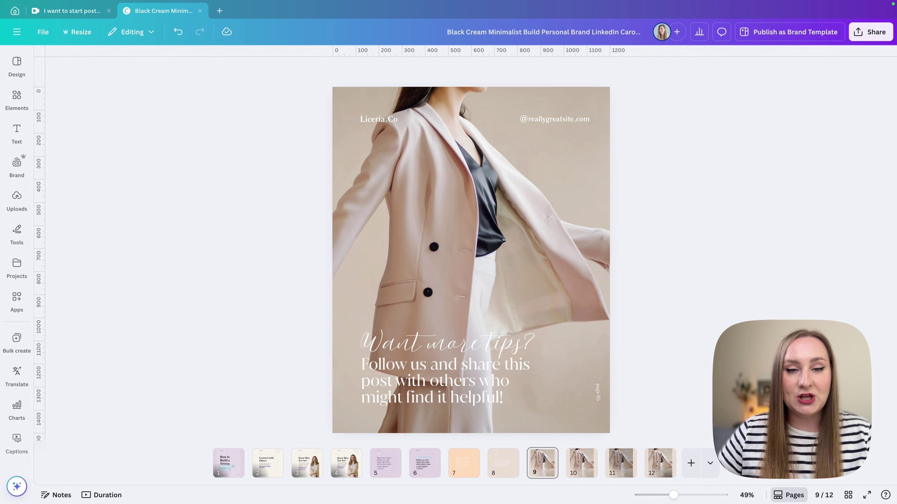
{"action": "key", "text": "r"}
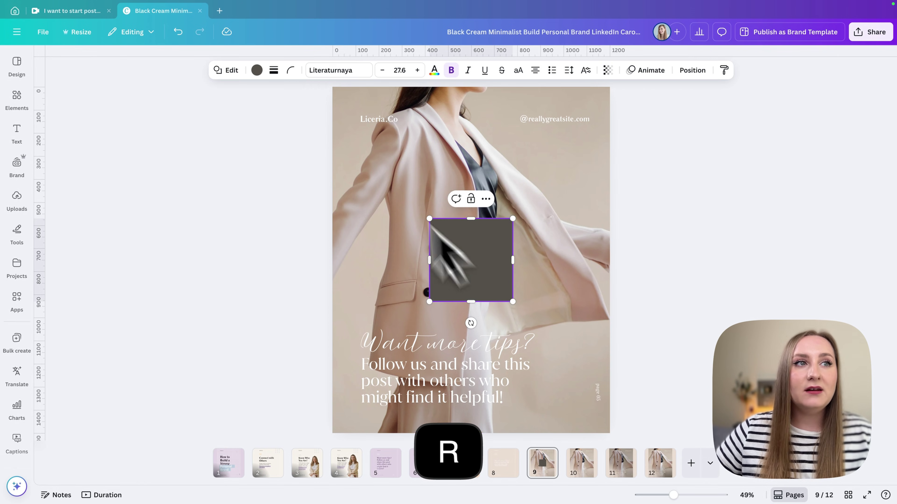
{"action": "left_click", "coordinate": [256, 70]}
{"action": "left_click", "coordinate": [101, 132]}
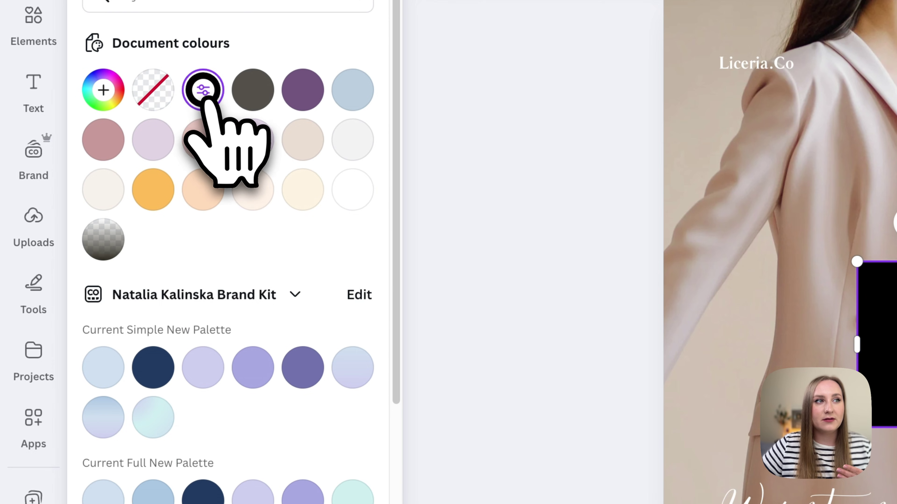
Step: Turn the square's fill into a black-to-transparent gradient, reversed to darken toward the bottom
{"action": "left_click", "coordinate": [205, 90]}
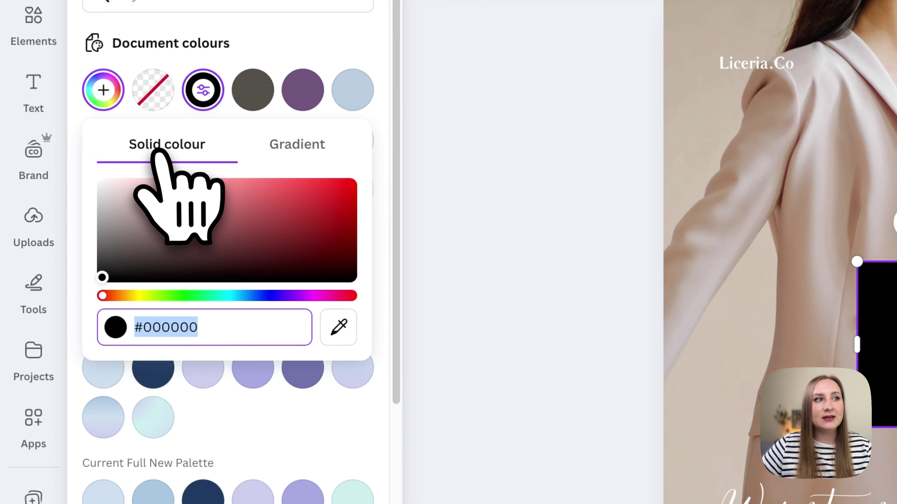
{"action": "left_click", "coordinate": [306, 150]}
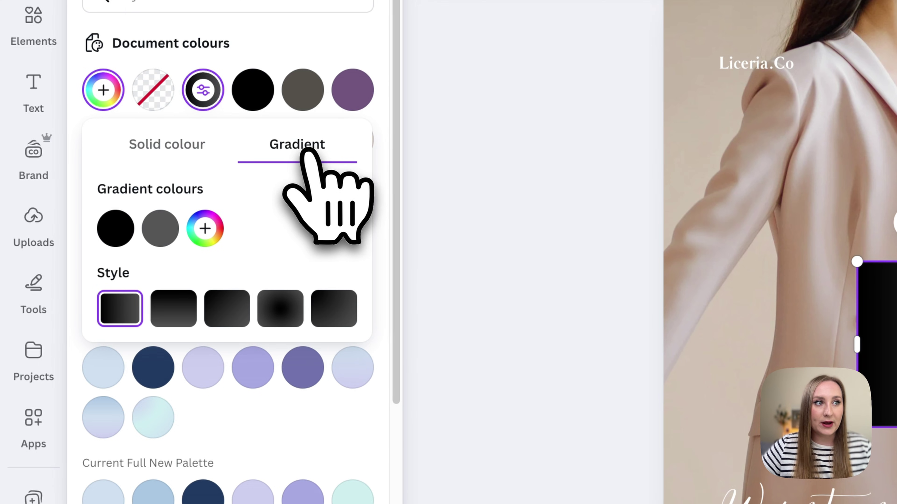
{"action": "left_click", "coordinate": [161, 235]}
{"action": "left_click_drag", "start_coordinate": [162, 341], "coordinate": [151, 399]}
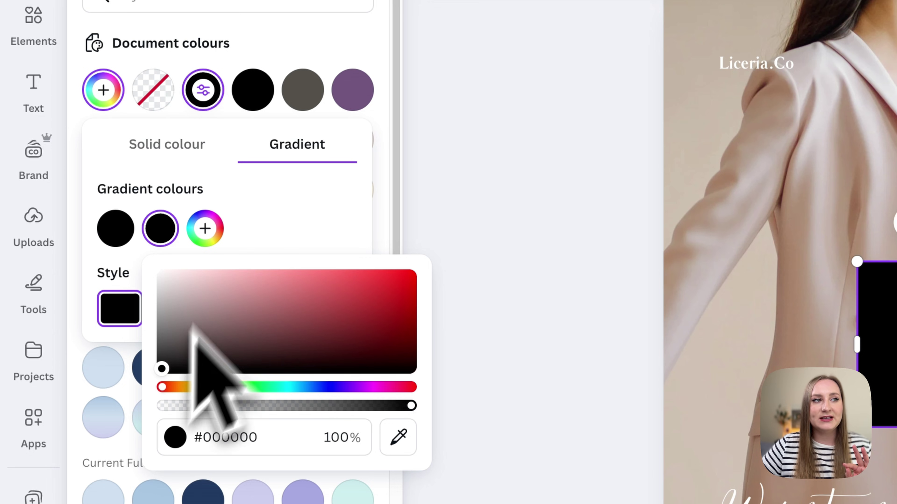
{"action": "left_click", "coordinate": [261, 221]}
{"action": "left_click", "coordinate": [161, 228]}
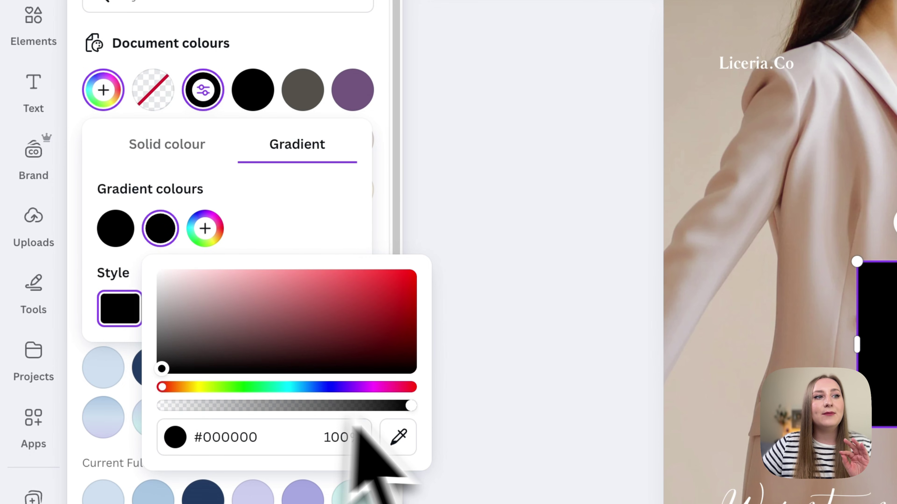
{"action": "left_click_drag", "start_coordinate": [411, 405], "coordinate": [101, 410]}
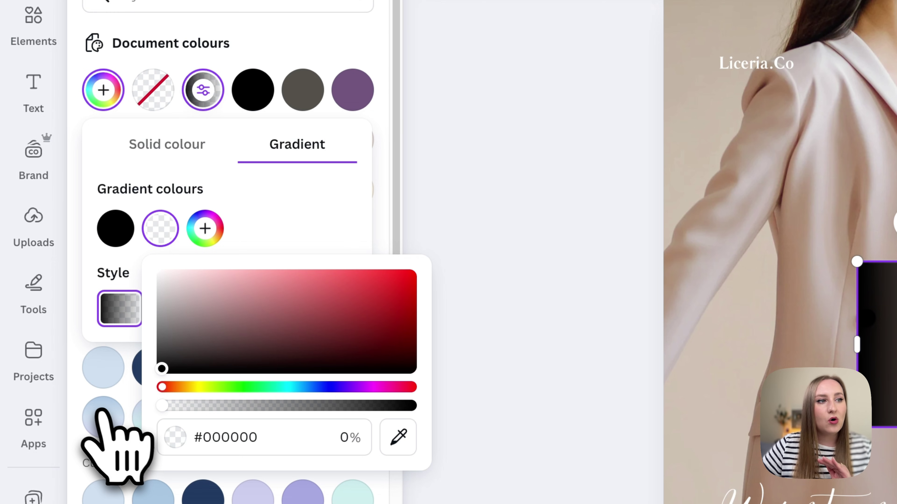
{"action": "left_click", "coordinate": [174, 310]}
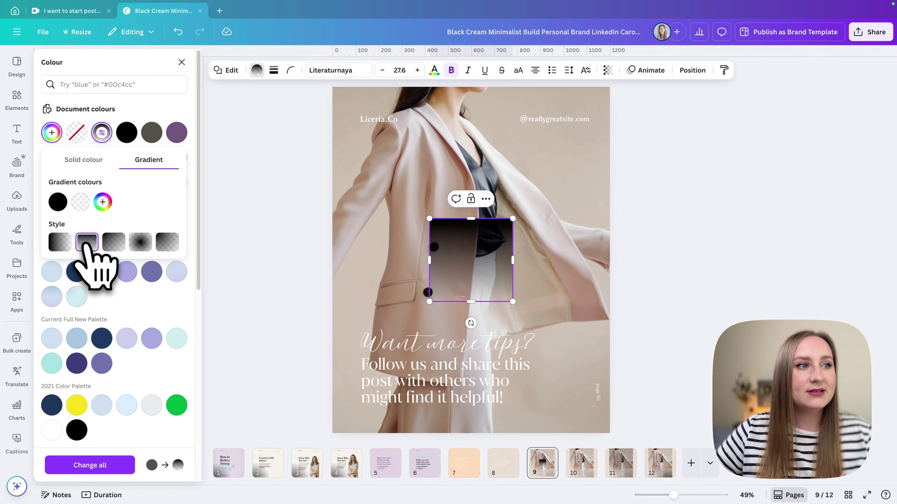
{"action": "left_click_drag", "start_coordinate": [80, 201], "coordinate": [58, 202]}
Step: Stretch the gradient box across the page bottom and make it much more see-through
{"action": "left_click_drag", "start_coordinate": [456, 291], "coordinate": [345, 382]}
{"action": "left_click_drag", "start_coordinate": [415, 350], "coordinate": [609, 288]}
{"action": "left_click", "coordinate": [608, 70]}
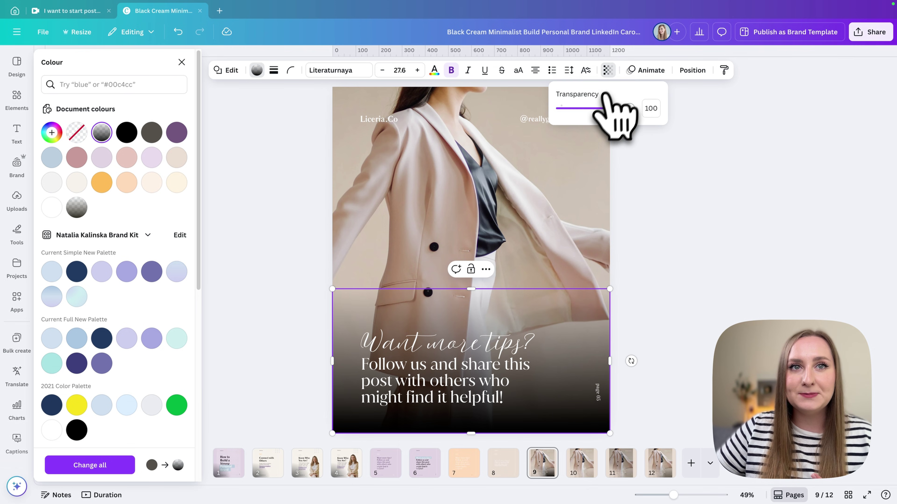
{"action": "left_click_drag", "start_coordinate": [607, 108], "coordinate": [586, 109]}
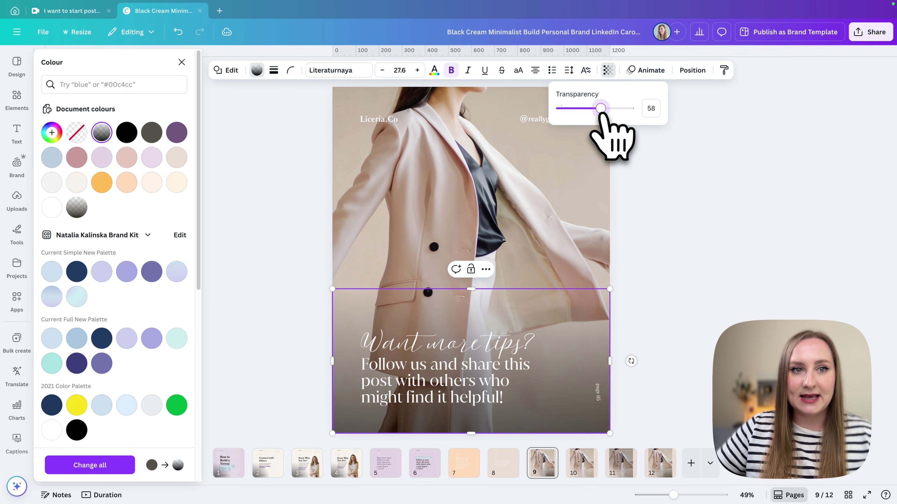
{"action": "key", "text": "Escape"}
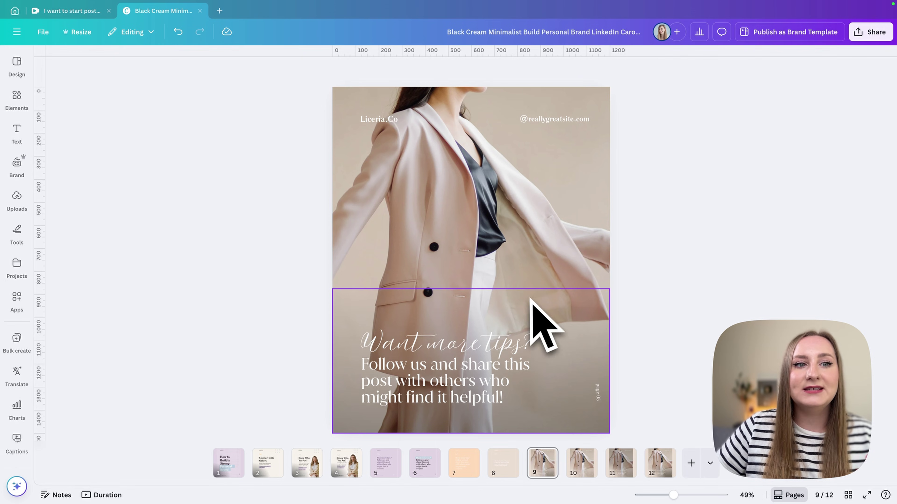
Step: Set the lower-half overlay to transparency 50 and extend it higher up the photo
{"action": "left_click", "coordinate": [572, 338]}
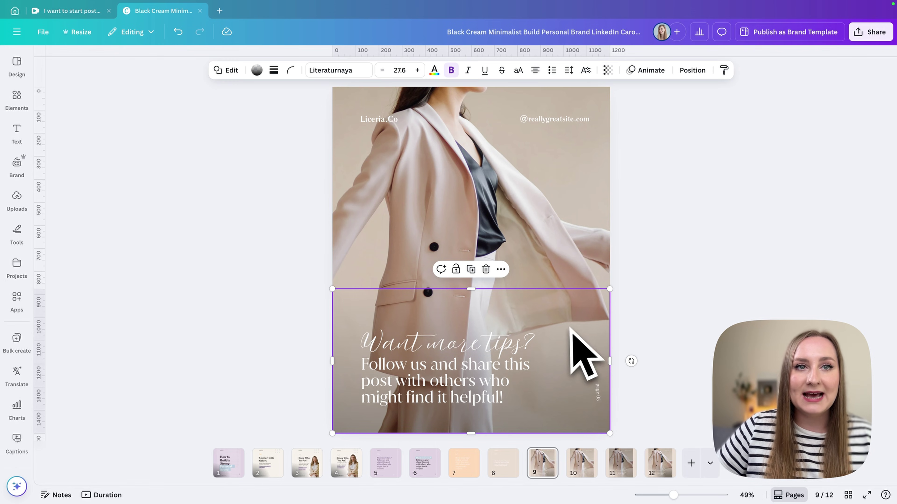
{"action": "left_click", "coordinate": [607, 71]}
{"action": "left_click", "coordinate": [595, 108]}
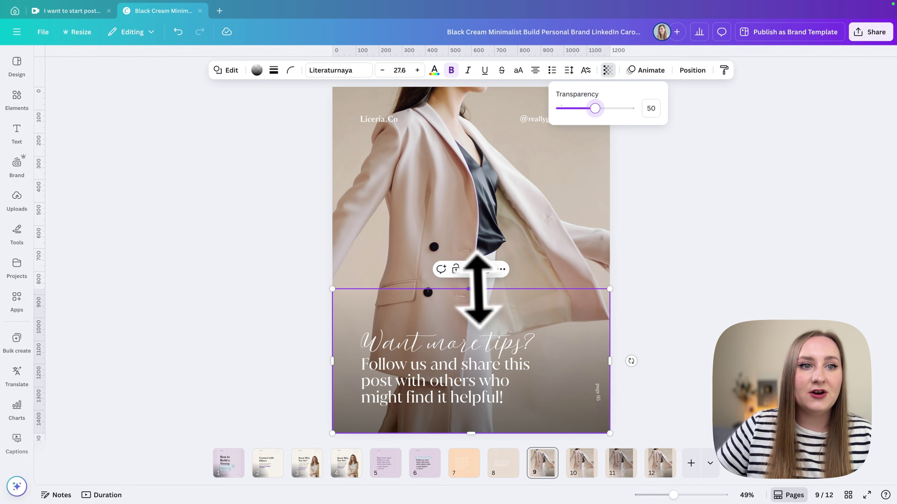
{"action": "left_click_drag", "start_coordinate": [472, 289], "coordinate": [463, 270]}
Step: Delete the overlay and scroll through the pages to page 12 of 12
{"action": "key", "text": "Delete"}
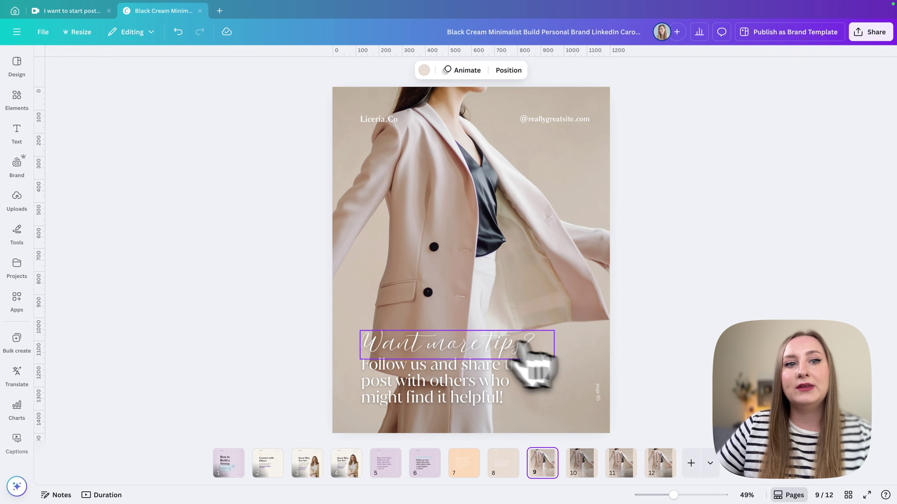
{"action": "scroll", "coordinate": [690, 380], "scroll_direction": "down", "scroll_amount": 3}
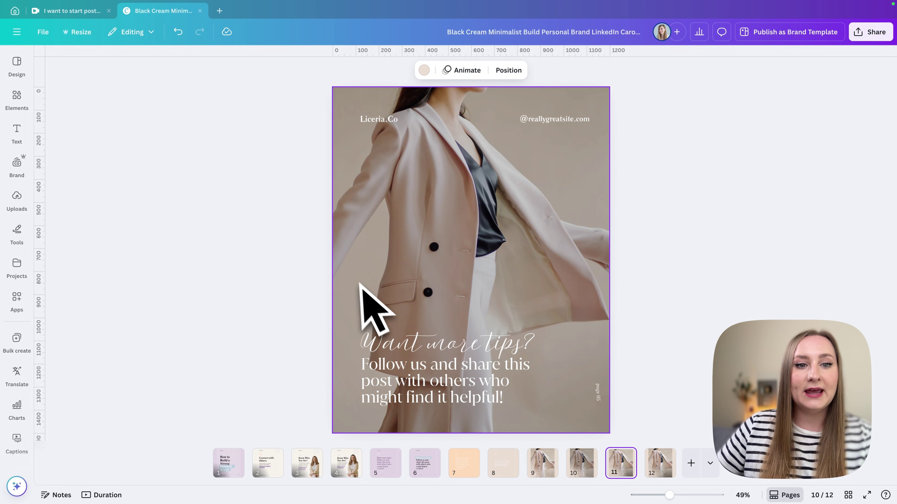
{"action": "scroll", "coordinate": [656, 215], "scroll_direction": "down", "scroll_amount": 3}
{"action": "left_click", "coordinate": [189, 298]}
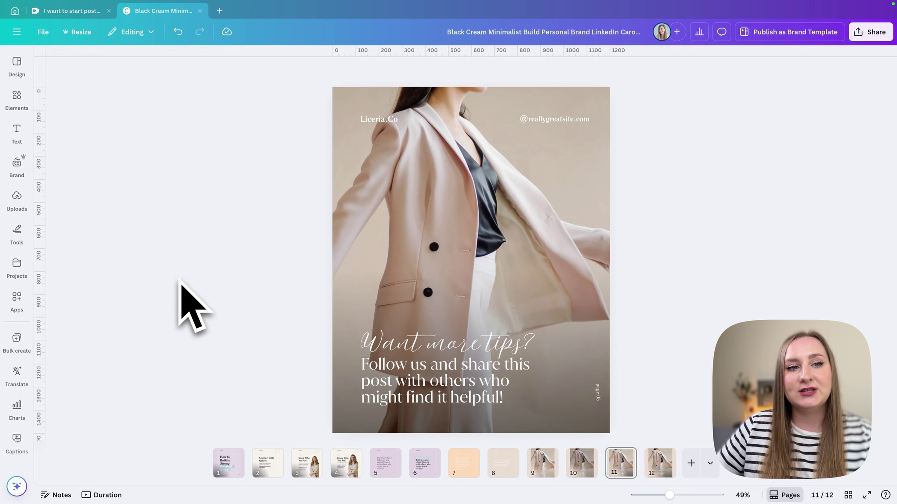
{"action": "scroll", "coordinate": [179, 281], "scroll_direction": "up", "scroll_amount": 4}
{"action": "scroll", "coordinate": [180, 281], "scroll_direction": "down", "scroll_amount": 4}
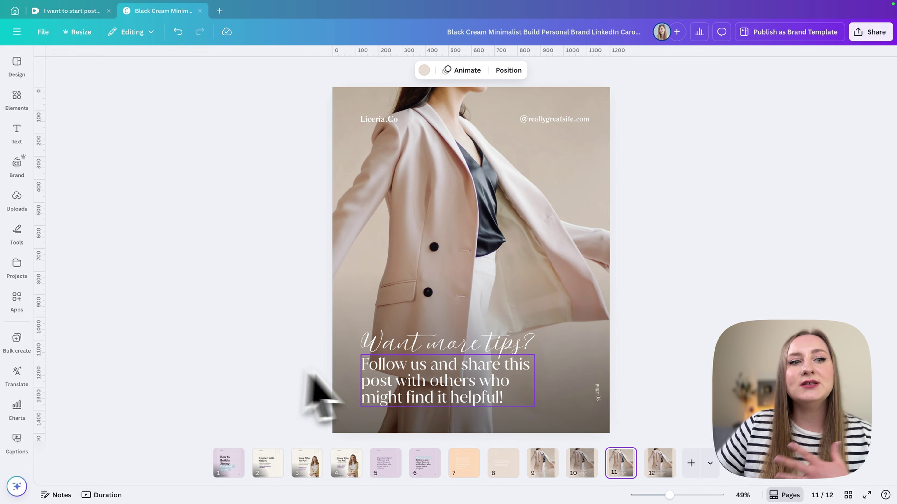
{"action": "scroll", "coordinate": [683, 385], "scroll_direction": "down", "scroll_amount": 1}
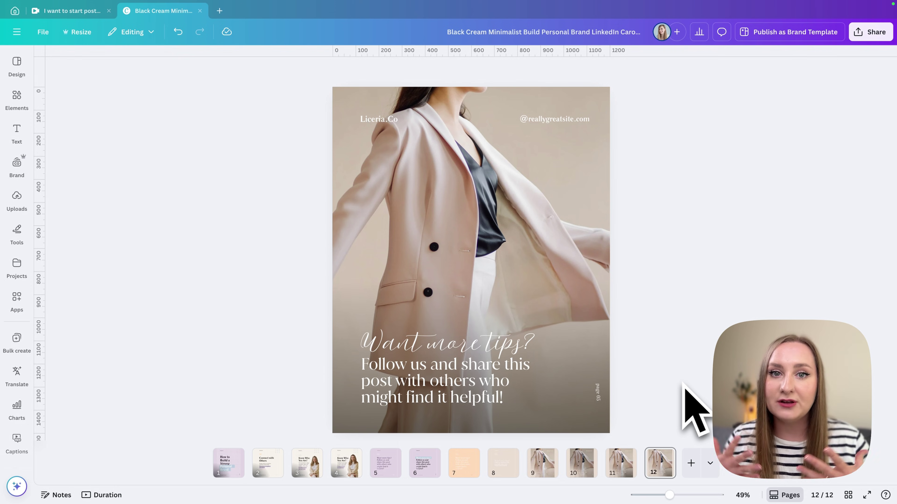
Step: Run the design accessibility check and list the colour contrast issues
{"action": "left_click", "coordinate": [17, 64]}
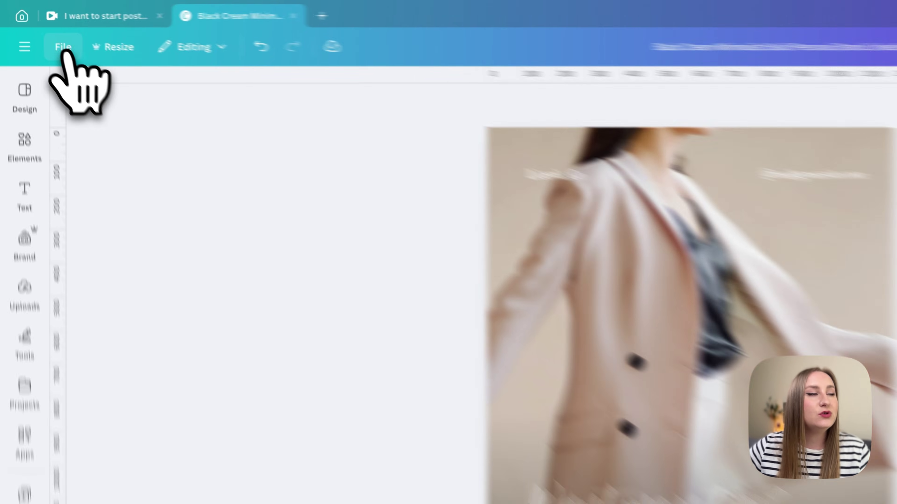
{"action": "left_click", "coordinate": [42, 32]}
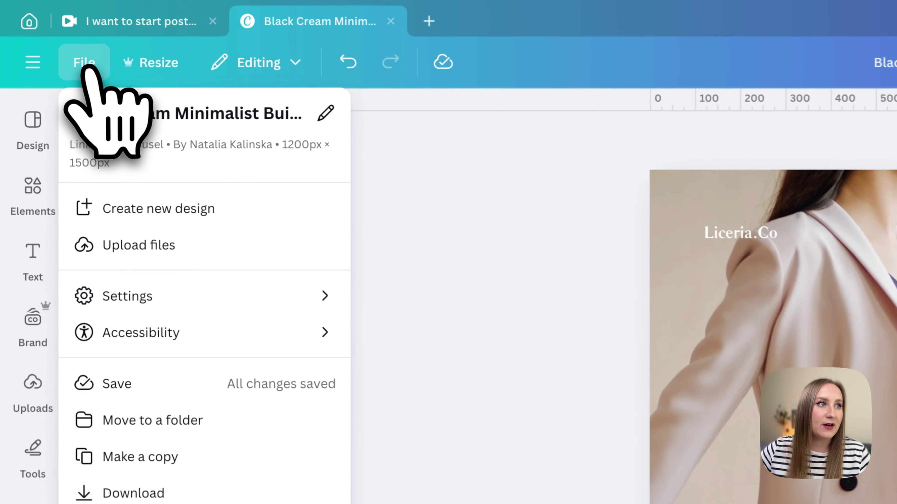
{"action": "mouse_move", "coordinate": [195, 332]}
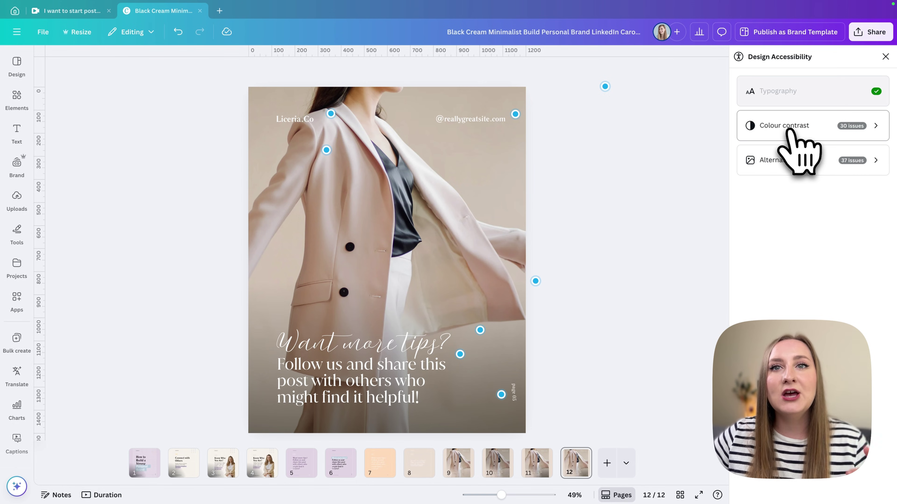
{"action": "left_click", "coordinate": [789, 131]}
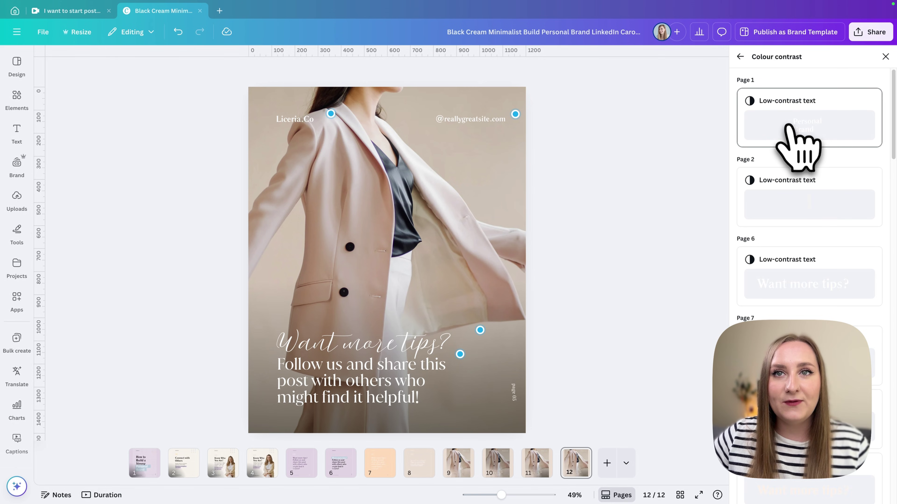
Step: Recolour page 1's low-contrast Personal Brand text to a suggested dark purple
{"action": "left_click", "coordinate": [810, 121]}
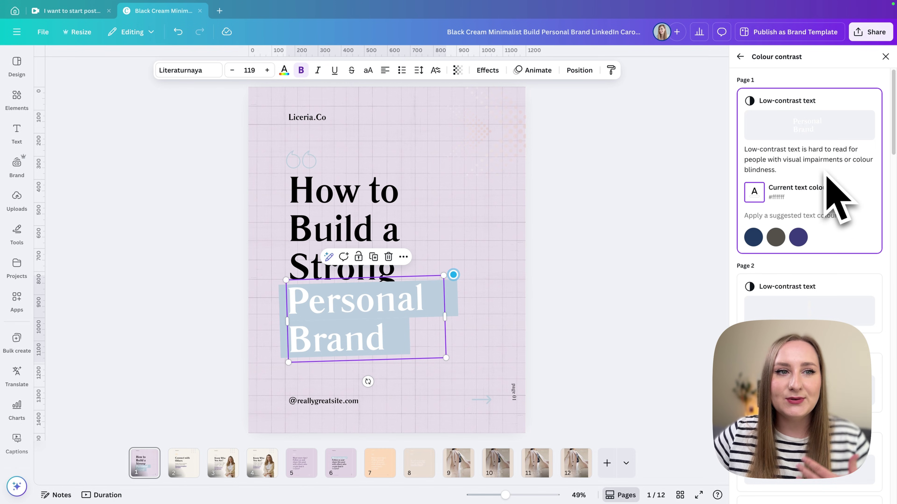
{"action": "scroll", "coordinate": [831, 193], "scroll_direction": "down", "scroll_amount": 1}
{"action": "left_click", "coordinate": [798, 205]}
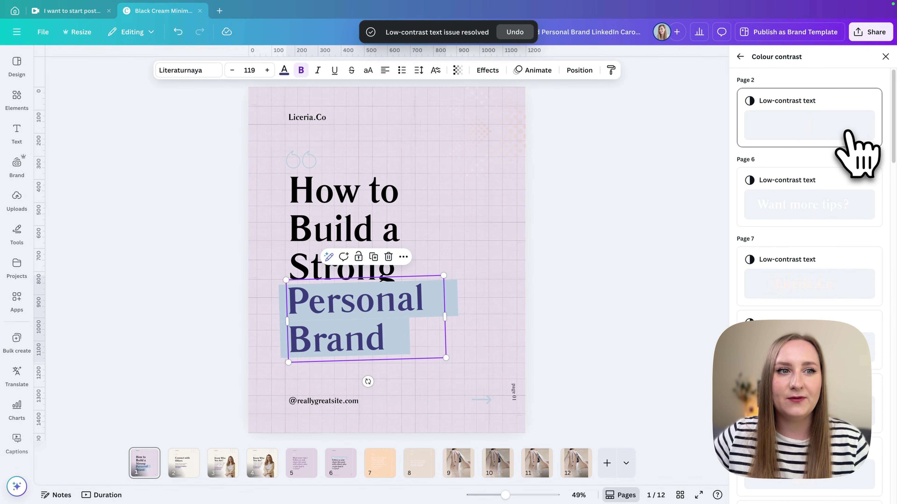
Step: Review the page 2 and page 7 contrast issues, then go to page 5
{"action": "left_click", "coordinate": [834, 134]}
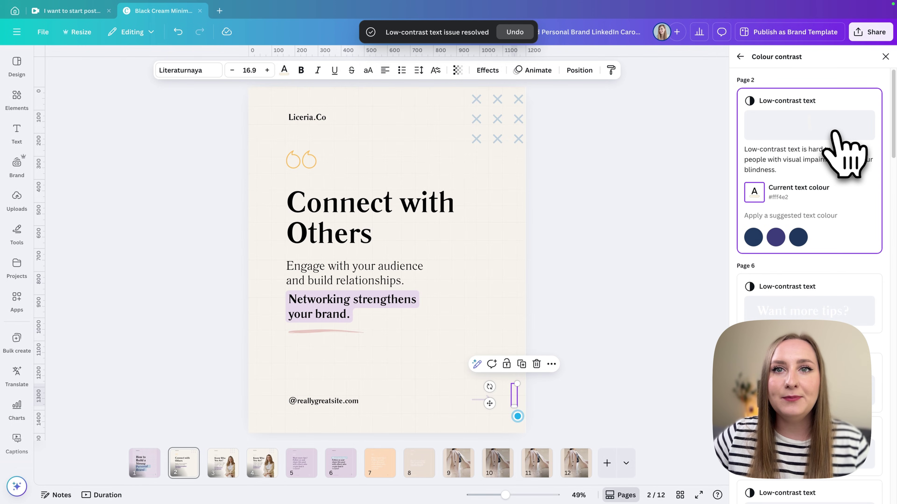
{"action": "scroll", "coordinate": [831, 192], "scroll_direction": "down", "scroll_amount": 4}
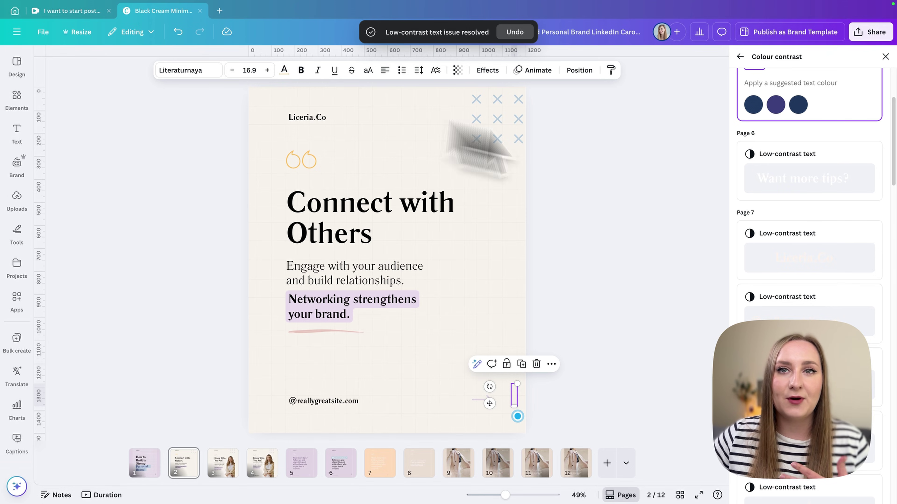
{"action": "scroll", "coordinate": [850, 219], "scroll_direction": "down", "scroll_amount": 3}
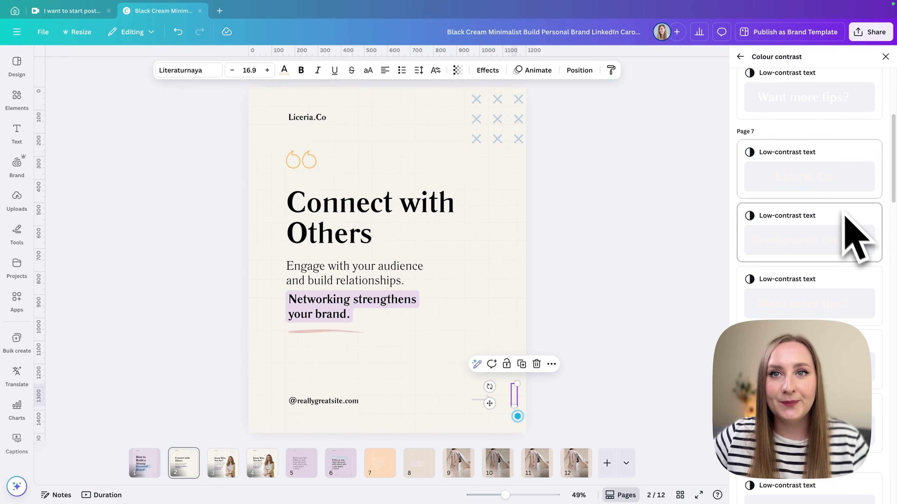
{"action": "left_click", "coordinate": [842, 195]}
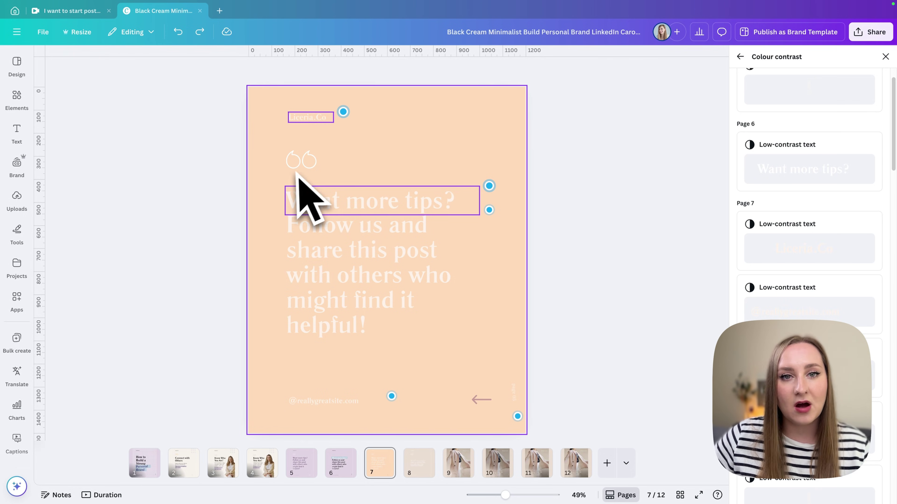
{"action": "left_click", "coordinate": [302, 472]}
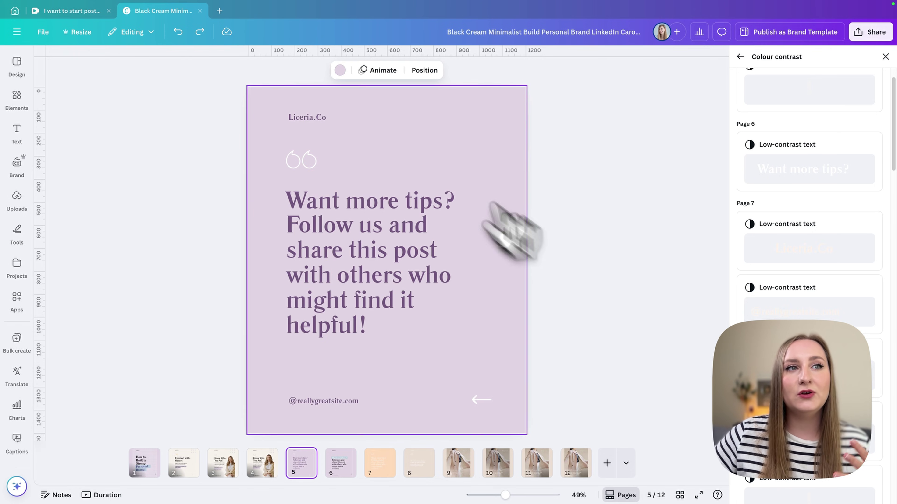